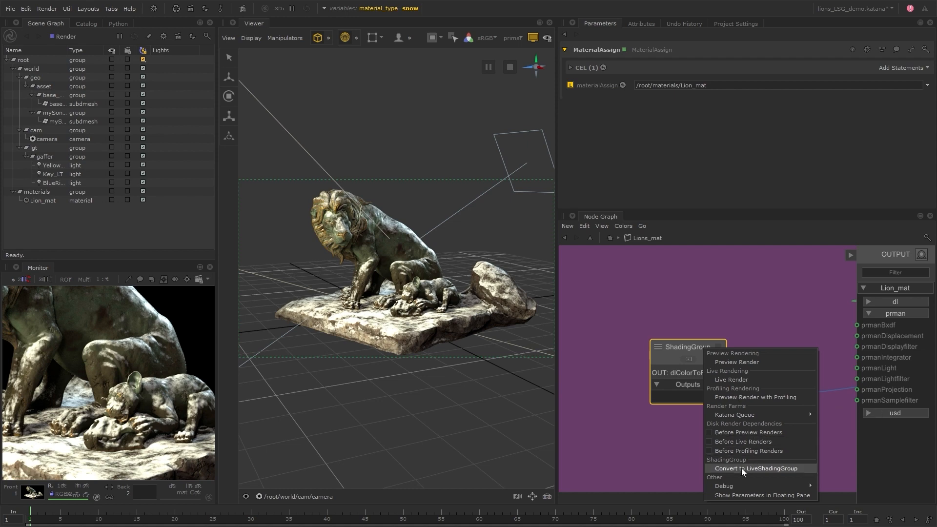
# Step: Convert the ShadingGroup in Lions_mat to a LiveShadingGroup, then publish it and finish editing its contents
pyautogui.click(806, 471)
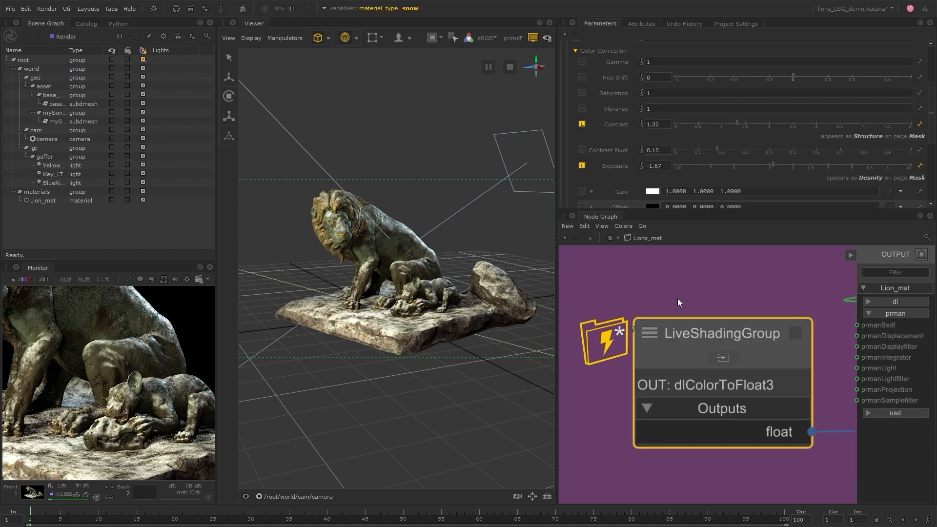
pyautogui.rightClick(762, 332)
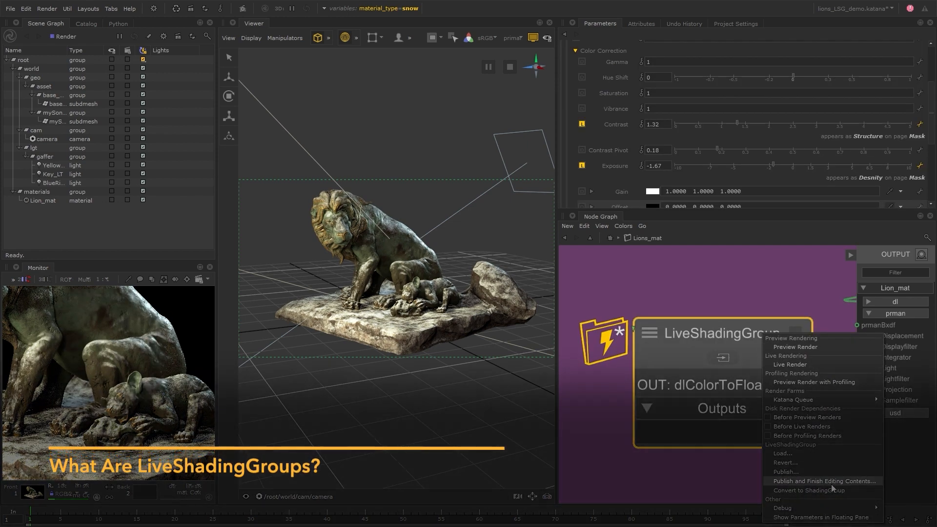
pyautogui.click(873, 481)
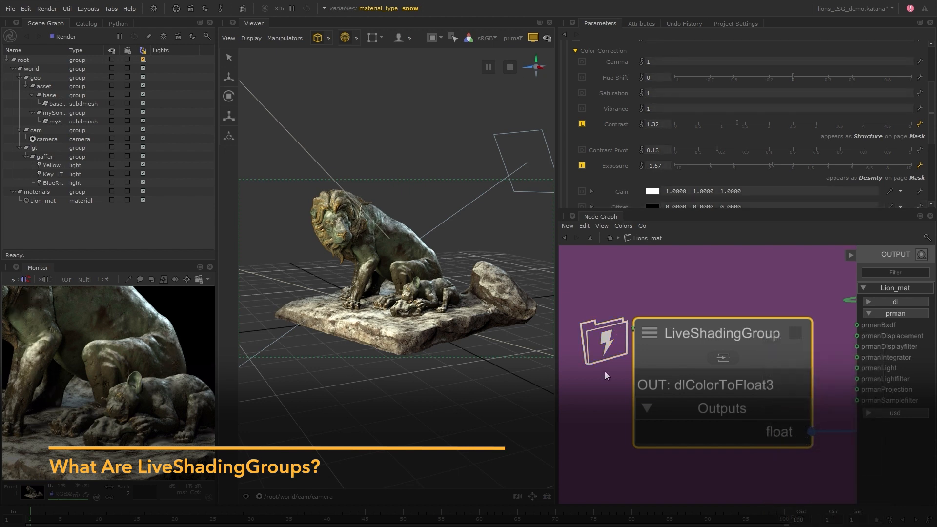
pyautogui.click(722, 357)
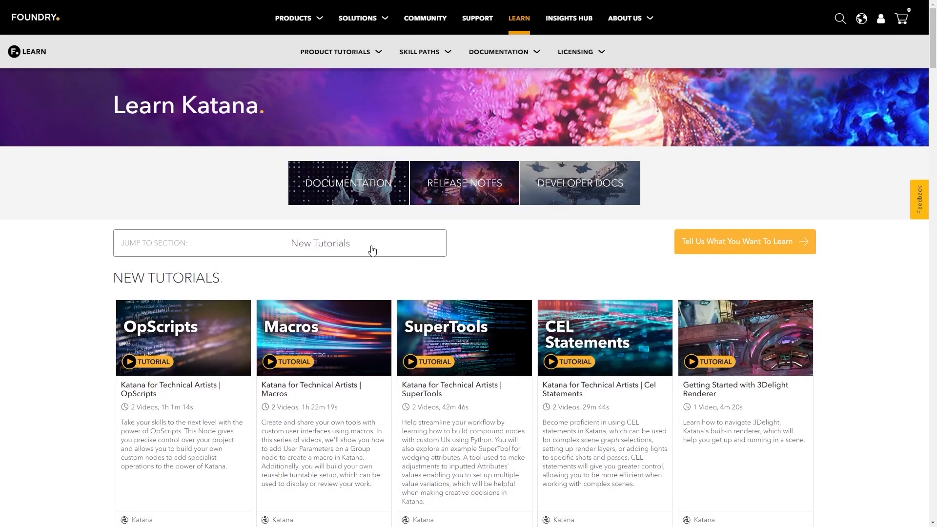
# Step: On Foundry's Learn Katana page, go to Sharing & Reusing Work and open the Dynamically Sharing Work Using LiveGroups tutorial
pyautogui.click(367, 246)
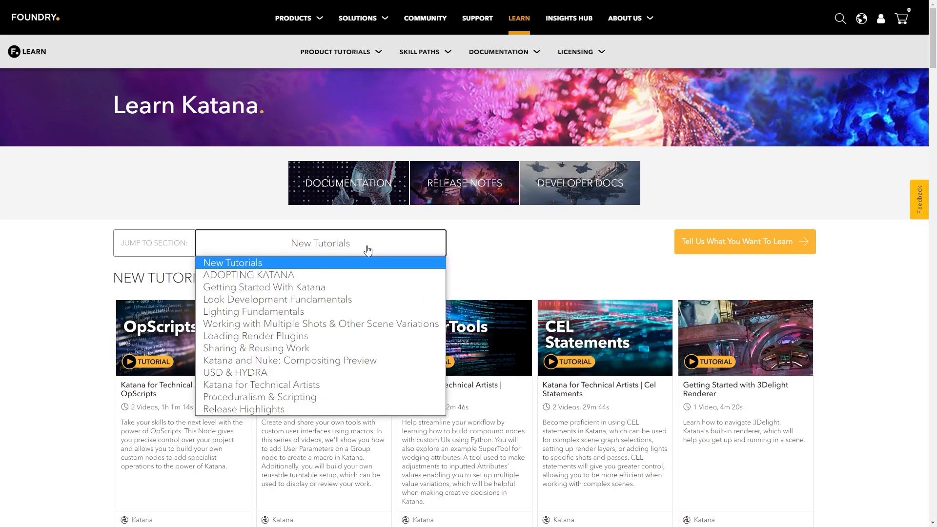
pyautogui.click(309, 346)
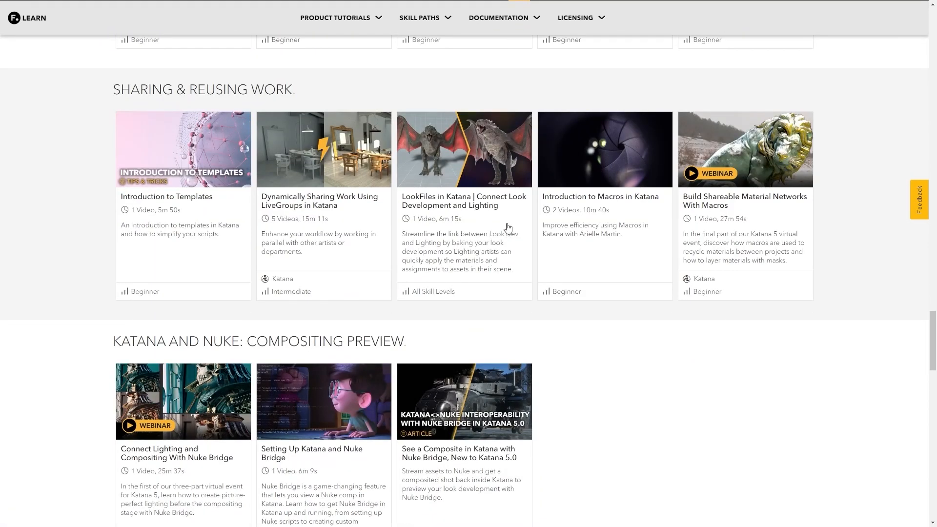
pyautogui.click(313, 206)
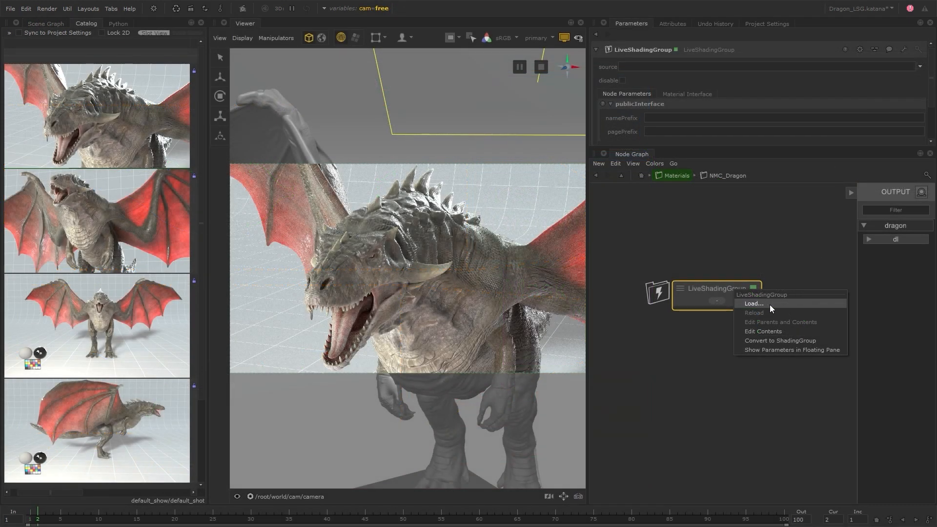
# Step: In Katana's dragon material network, load snow_material.livegroup from the livegroups folder into the LiveShadingGroup
pyautogui.click(769, 304)
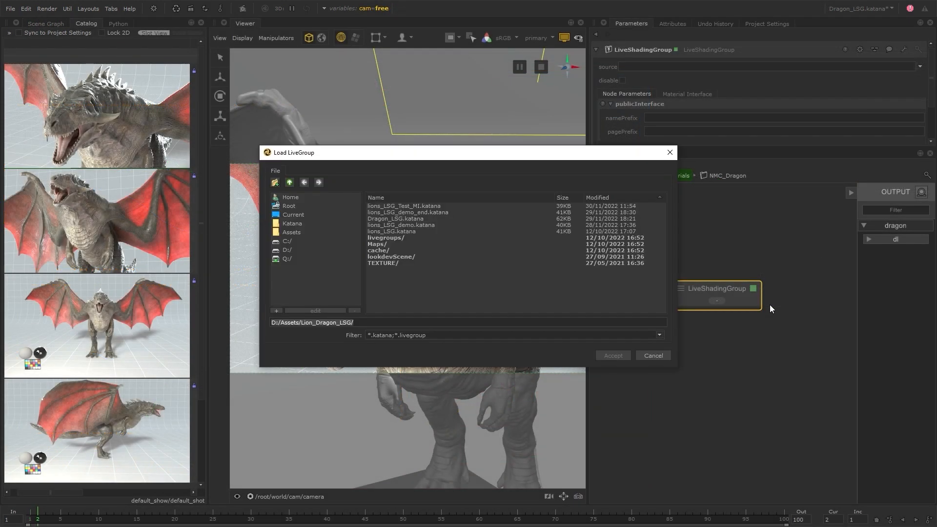
pyautogui.doubleClick(403, 238)
pyautogui.click(430, 213)
pyautogui.click(429, 206)
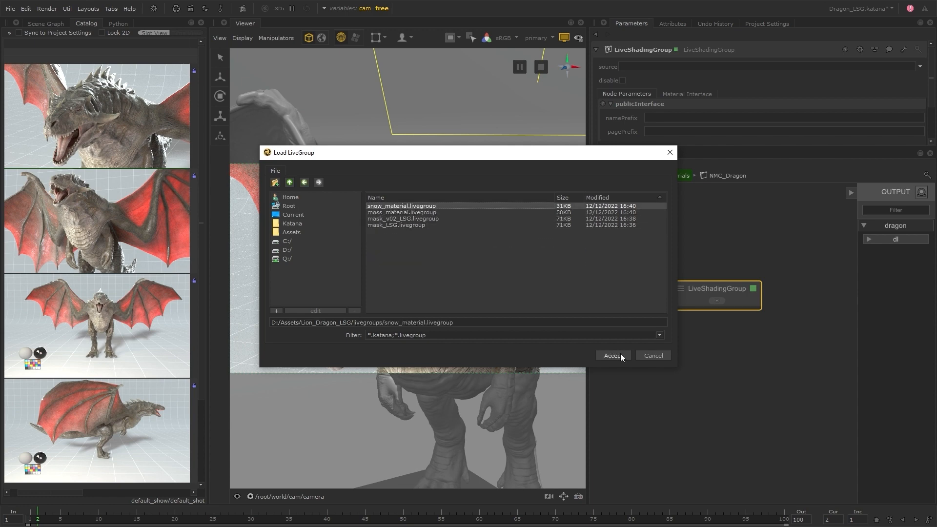
pyautogui.click(615, 355)
pyautogui.press('Return')
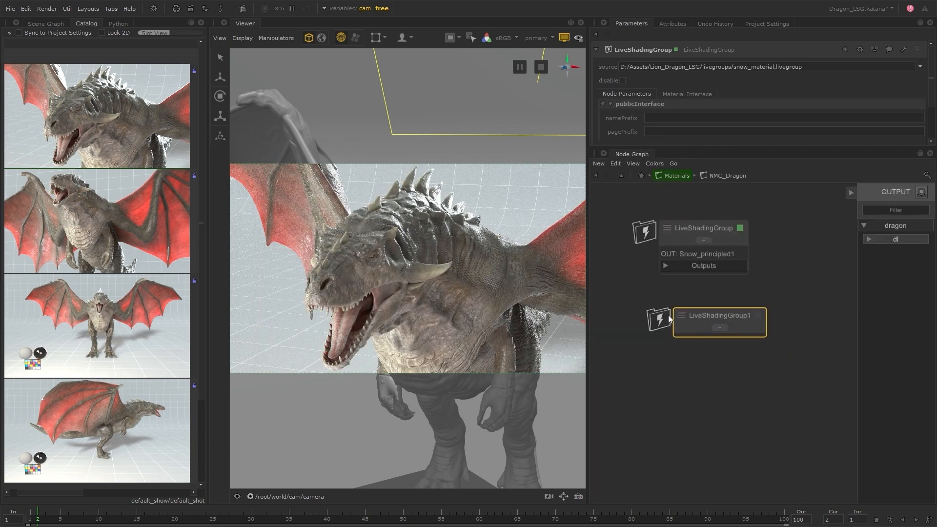
# Step: Place the second LiveShadingGroup below the snow one and set its source to mask_LSG.livegroup
pyautogui.click(659, 317)
pyautogui.press('e')
pyautogui.click(920, 66)
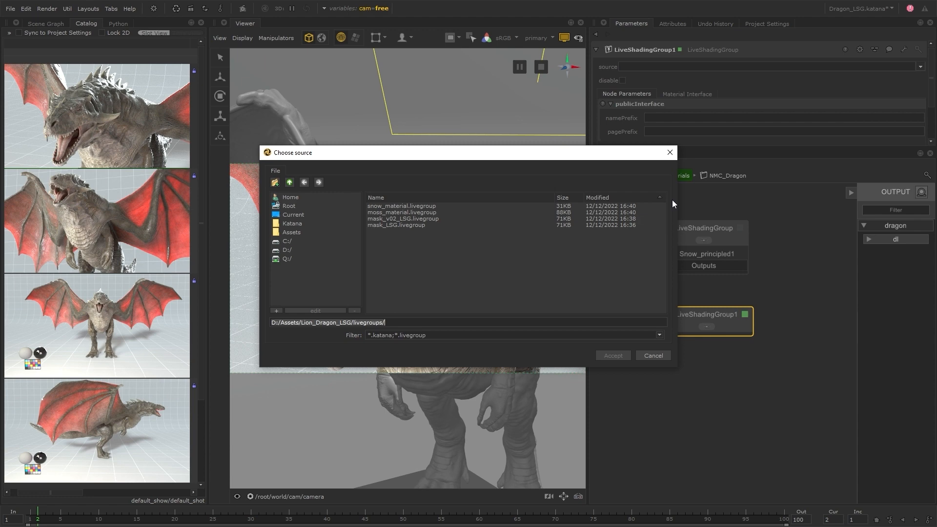
pyautogui.click(430, 225)
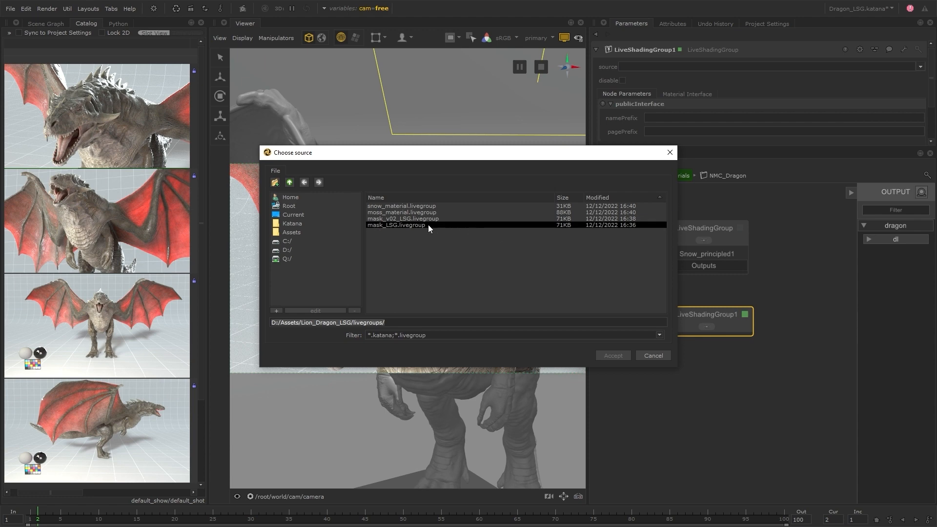
pyautogui.click(613, 355)
# Step: Add a dlLayeredMaterial node and position it beside the live shading groups and the dlPrincipled node
pyautogui.write('dll')
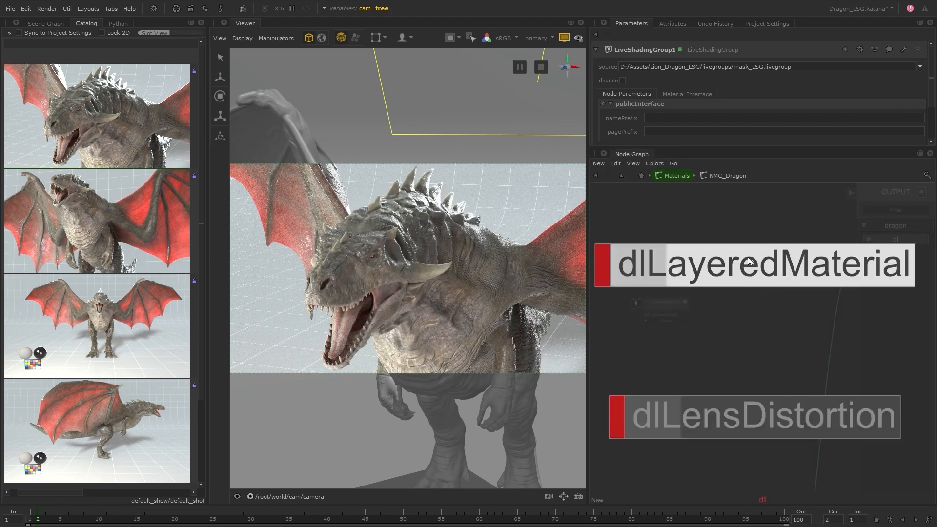
pyautogui.click(747, 258)
pyautogui.click(763, 373)
pyautogui.moveTo(660, 244); pyautogui.dragTo(773, 370)
pyautogui.scroll(-4, 760, 337)
pyautogui.moveTo(760, 336); pyautogui.dragTo(747, 247, button='middle')
pyautogui.moveTo(753, 250)
pyautogui.mouseDown()
pyautogui.moveTo(766, 339)
pyautogui.moveTo(806, 358)
pyautogui.moveTo(799, 365)
pyautogui.mouseUp()
pyautogui.click(767, 350)
pyautogui.moveTo(763, 348); pyautogui.dragTo(728, 311, button='middle')
pyautogui.scroll(4, 727, 312)
# Step: Connect the snow group to Top Layer, the mask group to Top Mask, and dlPrincipled to Middle Layer of the dlLayeredMaterial
pyautogui.click(764, 364)
pyautogui.click(709, 273)
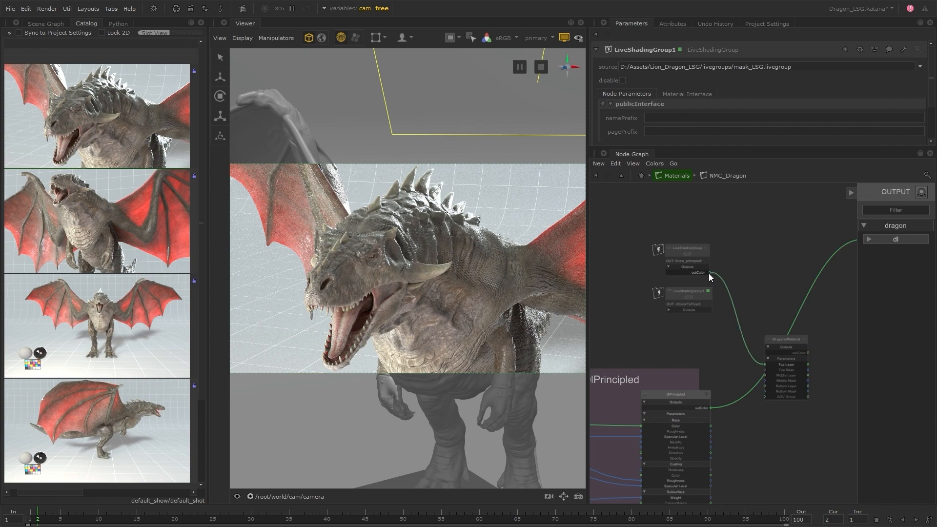
pyautogui.click(764, 370)
pyautogui.click(711, 316)
pyautogui.click(764, 375)
pyautogui.click(724, 407)
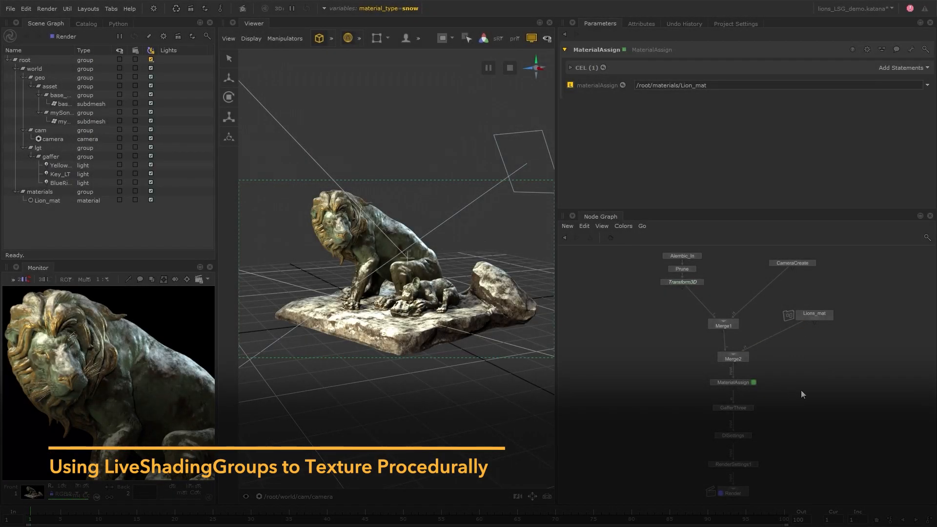
# Step: Enter the Lions_mat network, enable Material Solo, and solo the base layer's dlPrincipled4 output
pyautogui.scroll(5, 830, 314)
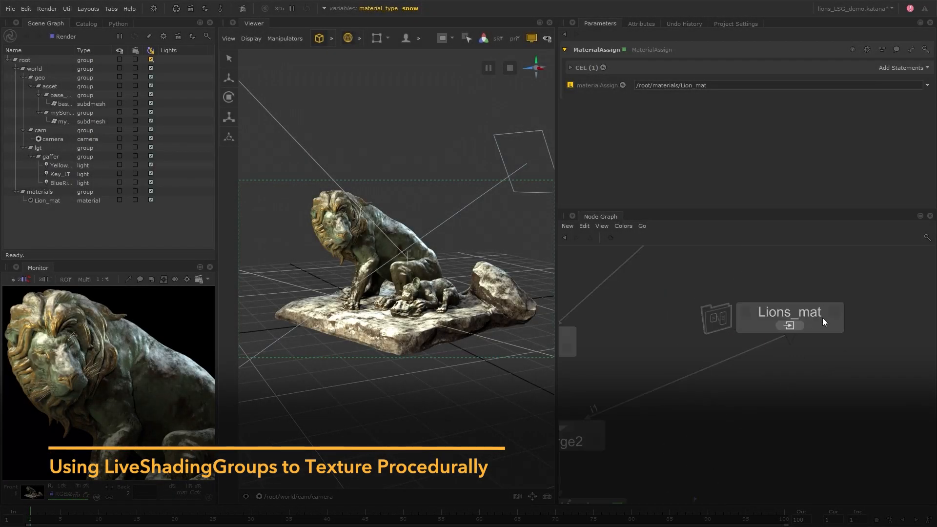
pyautogui.click(791, 326)
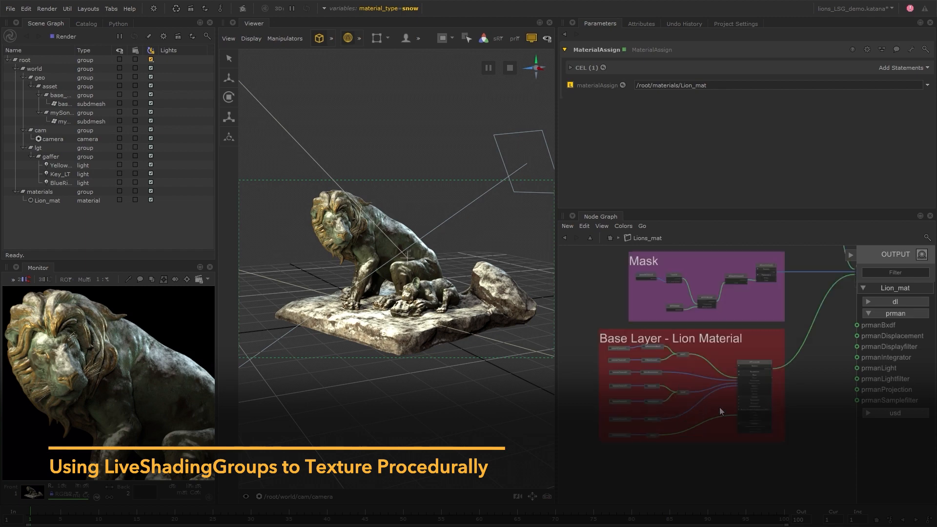
pyautogui.click(921, 254)
pyautogui.click(768, 367)
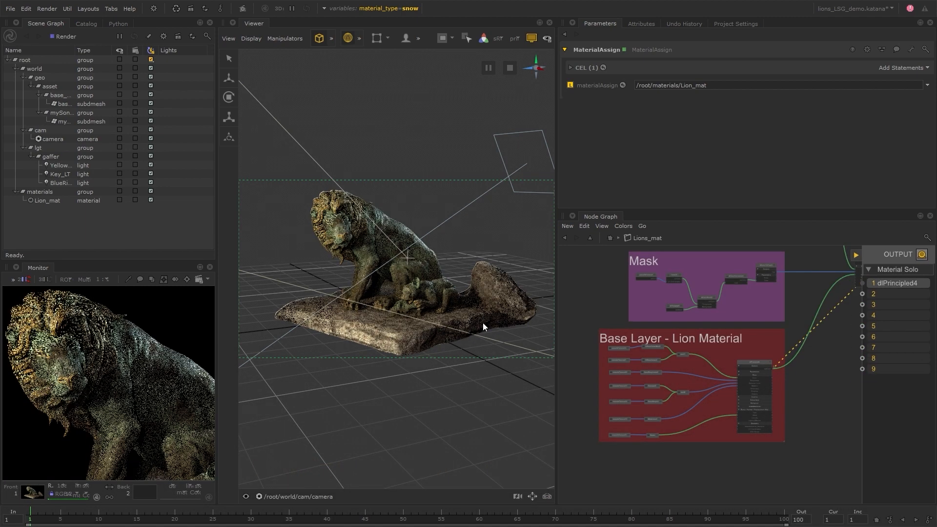
# Step: Solo the top layer's snow material, moss material and VariableSwitch outputs in turn
pyautogui.moveTo(796, 302); pyautogui.dragTo(783, 462, button='middle')
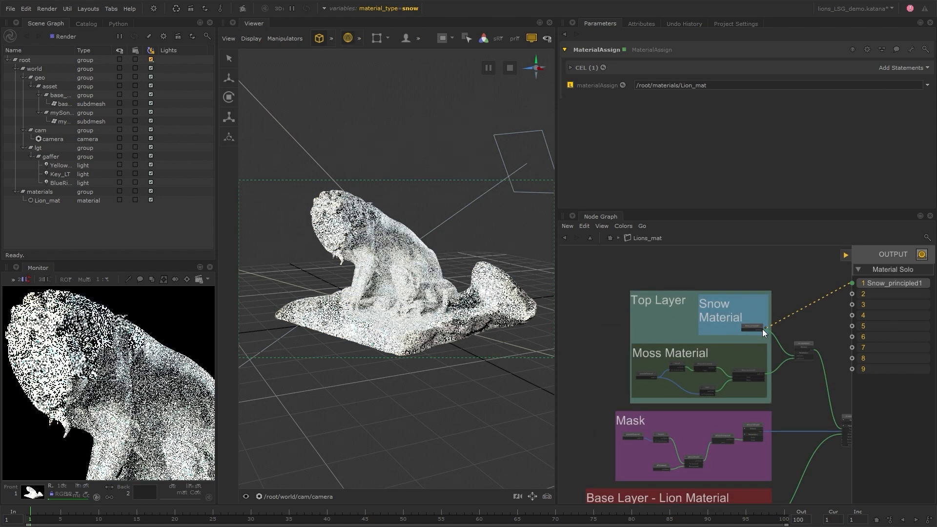
pyautogui.click(763, 374)
pyautogui.click(811, 342)
pyautogui.scroll(3, 805, 349)
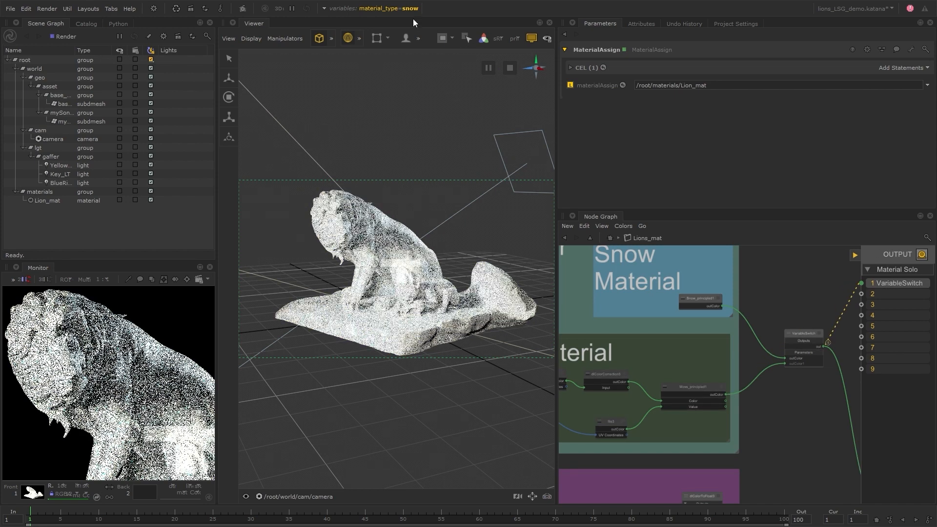
# Step: Switch the material_type graph state variable to moss and back to snow to compare the soloed VariableSwitch
pyautogui.click(410, 9)
pyautogui.click(417, 46)
pyautogui.click(414, 59)
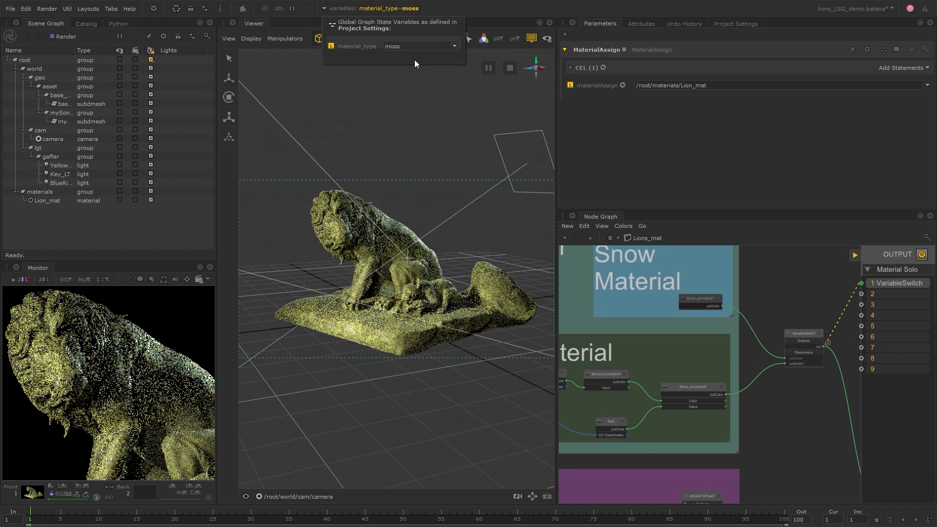
pyautogui.click(422, 48)
pyautogui.click(417, 54)
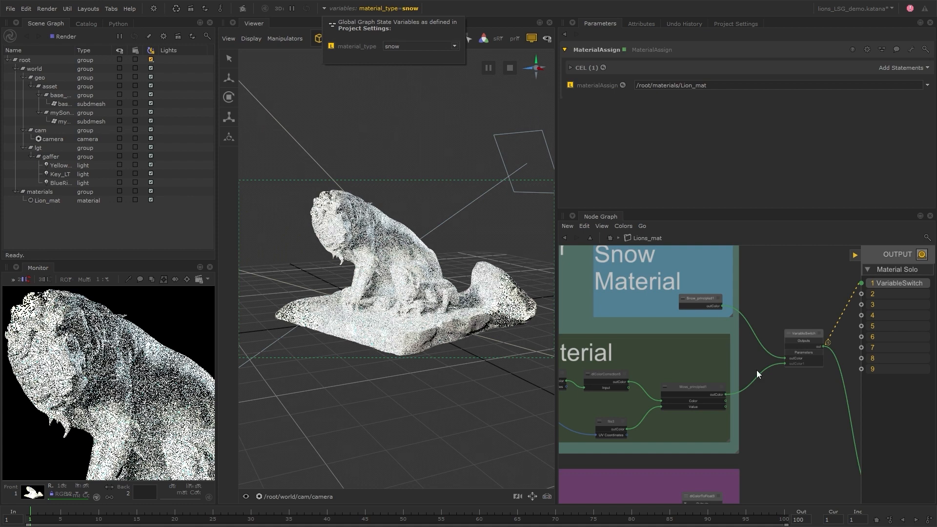
# Step: Solo the mask's dlColorToFloat3, dlTriplanar5 and dlColorBlend2 outputs in turn and examine them on the lions in the monitor
pyautogui.moveTo(812, 468); pyautogui.dragTo(892, 294, button='middle')
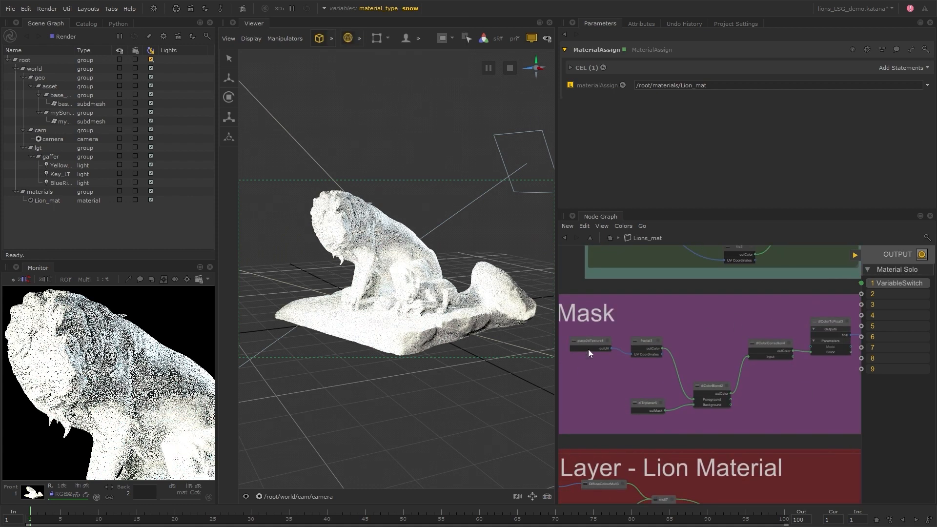
pyautogui.moveTo(843, 339); pyautogui.dragTo(819, 342, button='middle')
pyautogui.click(819, 339)
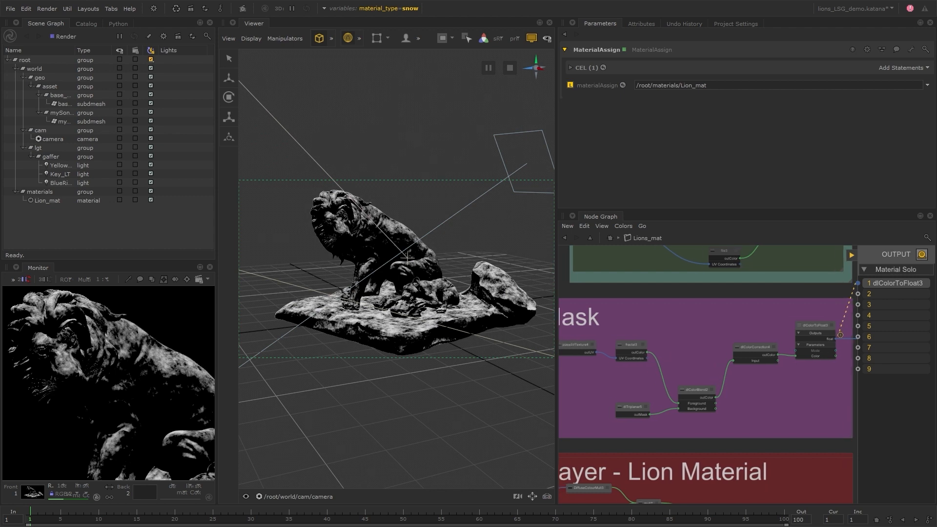
pyautogui.moveTo(661, 358); pyautogui.dragTo(680, 345, button='middle')
pyautogui.click(660, 401)
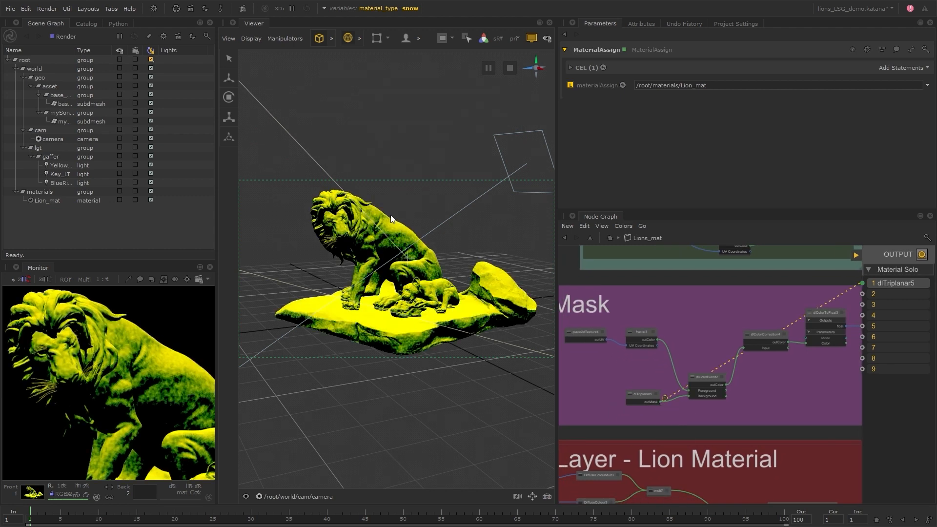
pyautogui.click(722, 385)
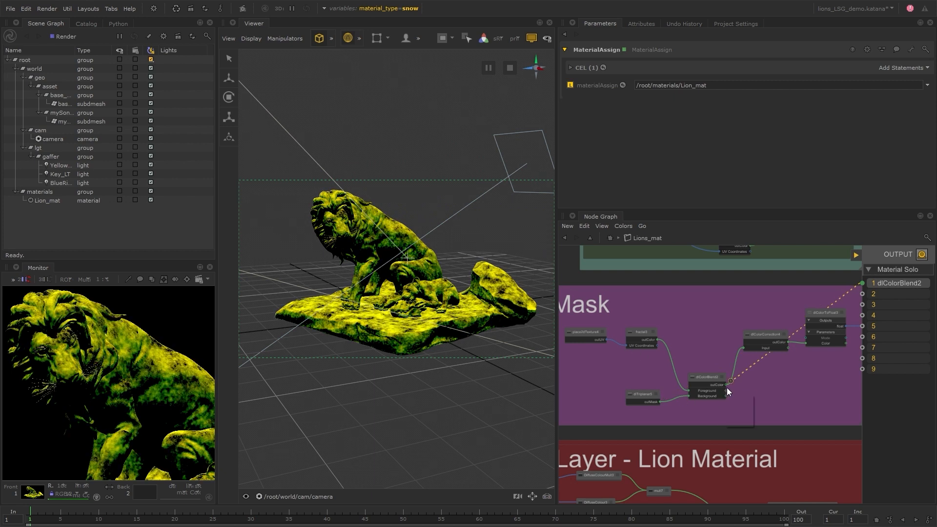
pyautogui.moveTo(165, 436); pyautogui.dragTo(145, 414, button='middle')
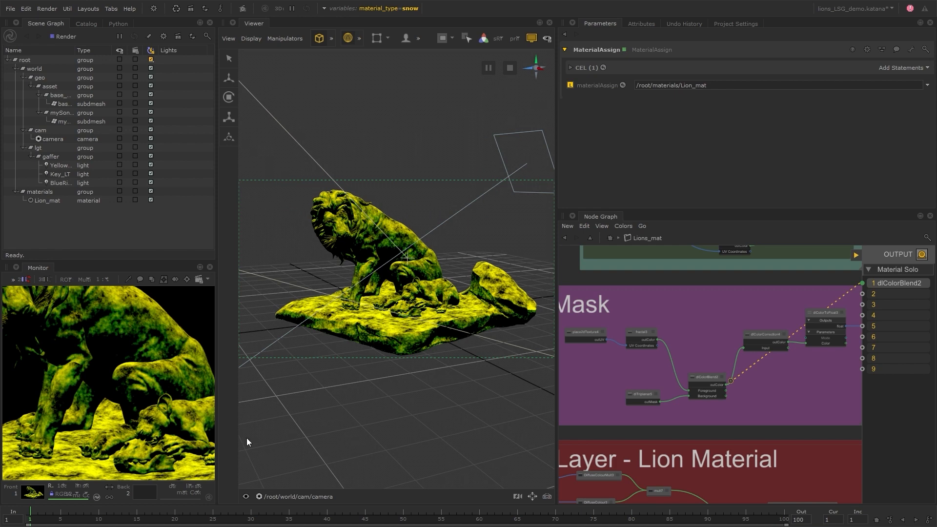
# Step: Solo the mask's float output again, followed by the combined dlLayeredMaterial output
pyautogui.moveTo(815, 383); pyautogui.dragTo(757, 385, button='middle')
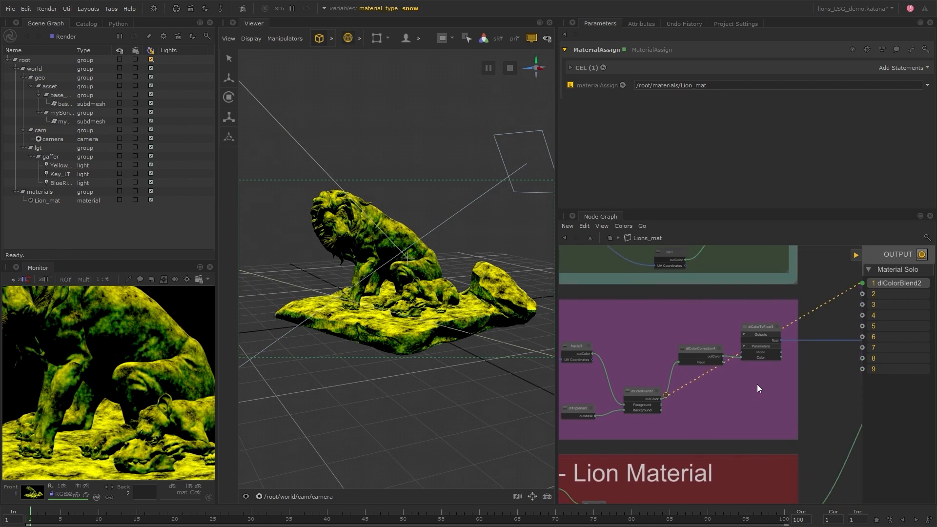
pyautogui.click(780, 339)
pyautogui.moveTo(833, 384); pyautogui.dragTo(628, 394, button='middle')
pyautogui.click(740, 343)
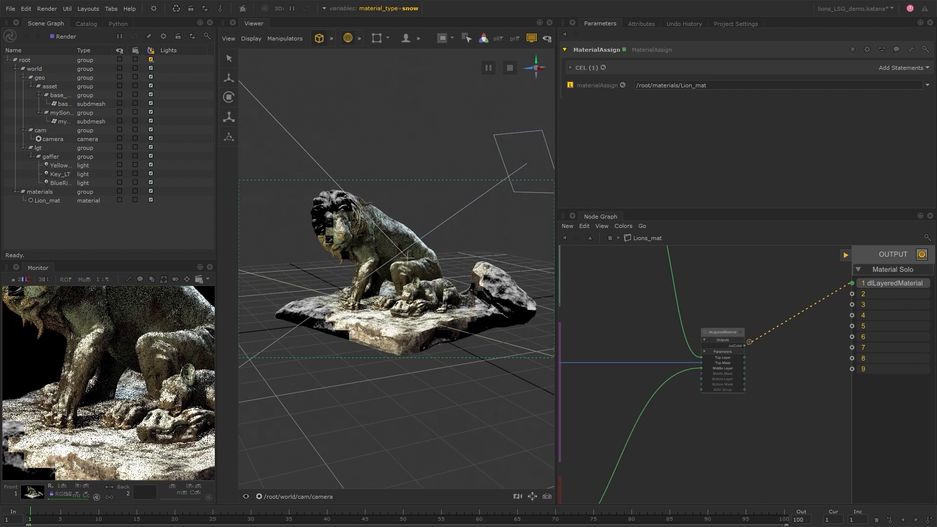
# Step: Set the material_type variable to moss and examine the layered material on the lion cub in the monitor
pyautogui.click(391, 10)
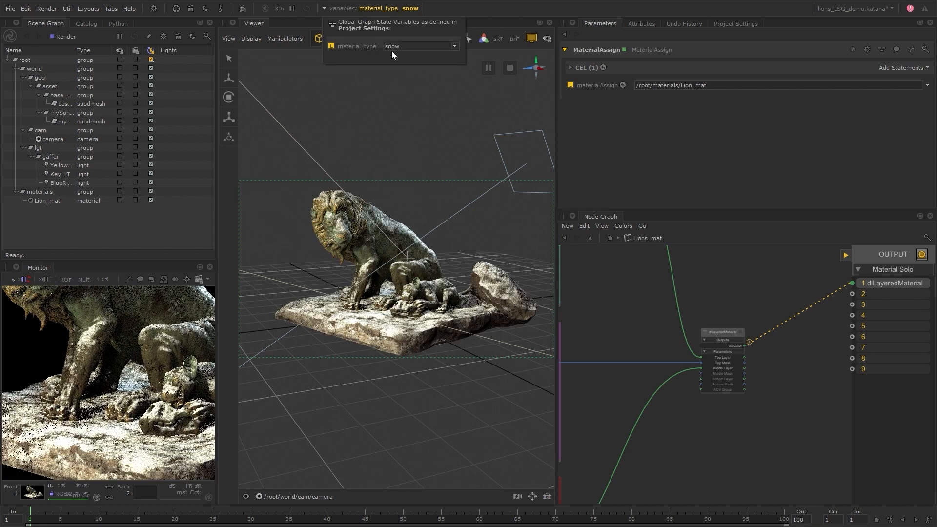
pyautogui.click(393, 48)
pyautogui.click(396, 63)
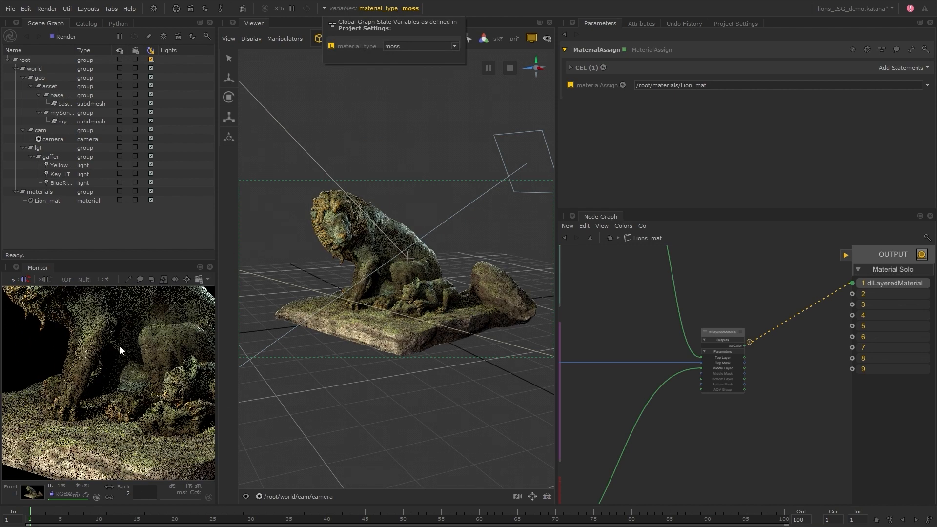
pyautogui.moveTo(119, 350); pyautogui.dragTo(59, 343, button='middle')
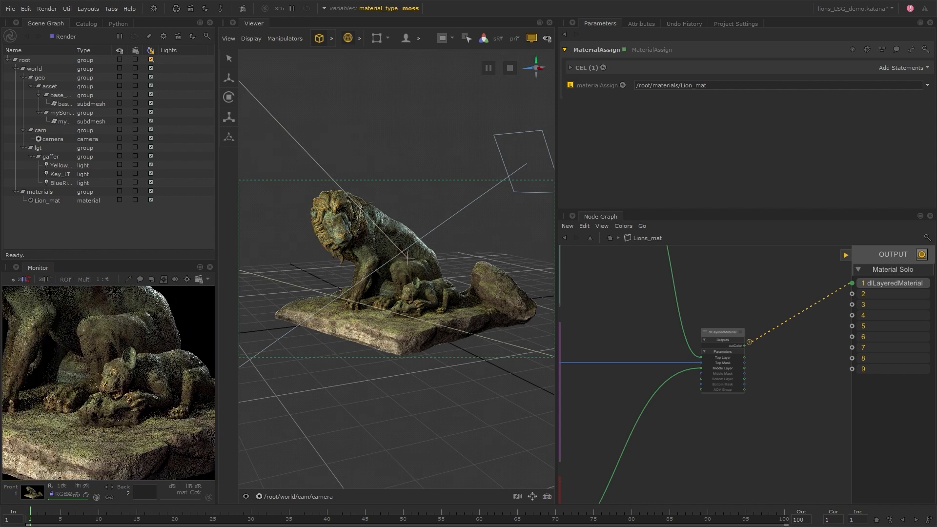
# Step: Set the material_type variable back to snow for the layered lion material
pyautogui.click(391, 10)
pyautogui.click(396, 46)
pyautogui.click(396, 51)
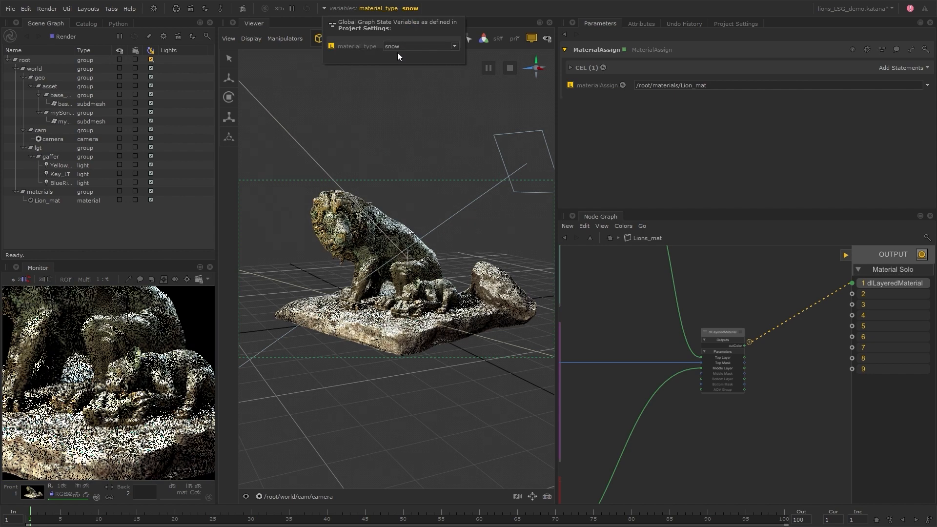
pyautogui.click(700, 425)
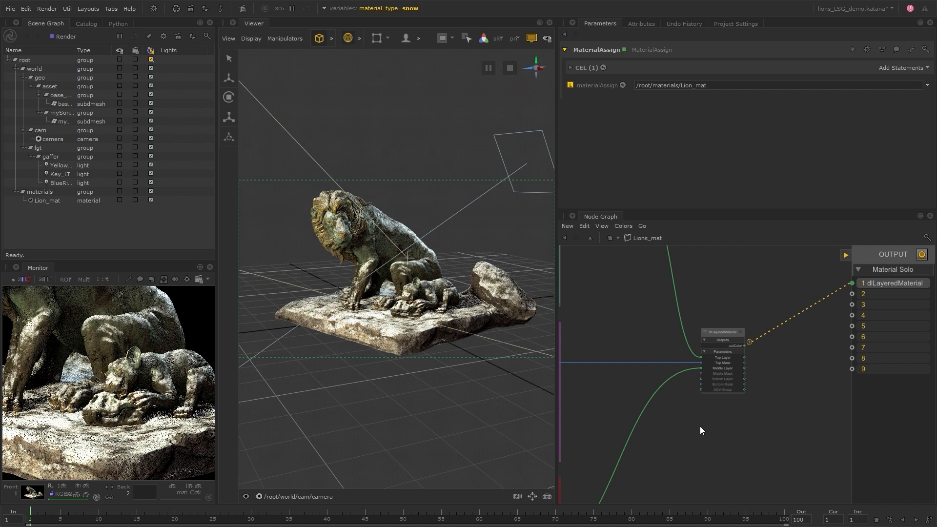
pyautogui.scroll(-4, 700, 426)
pyautogui.moveTo(666, 324); pyautogui.dragTo(789, 279, button='middle')
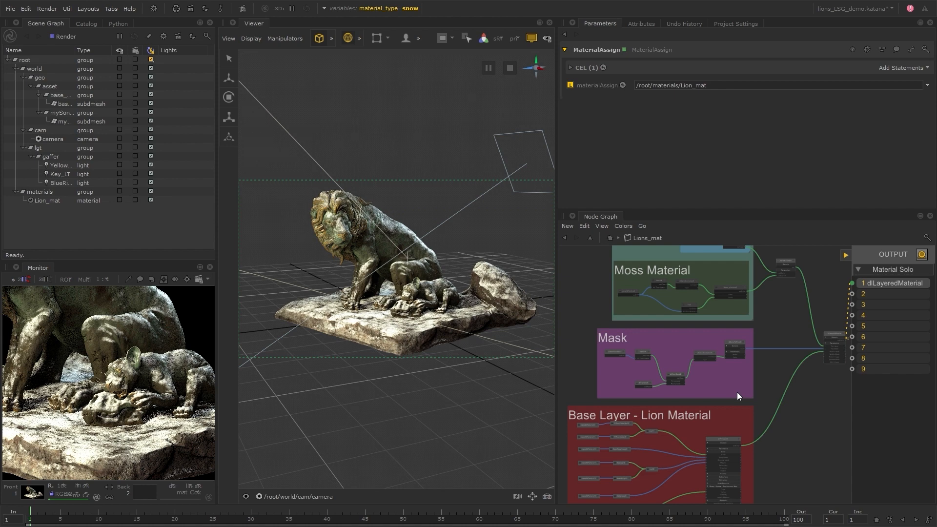
# Step: Turn off Material Solo for the Lions_mat network
pyautogui.click(921, 254)
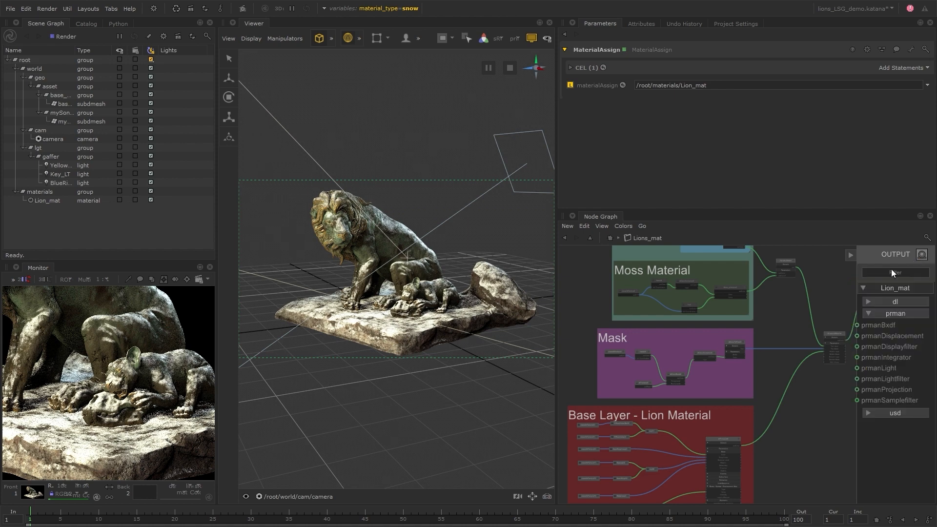
# Step: Add an empty LiveShadingGroup node inside Lions_mat, look at its locked contents and delete it again
pyautogui.moveTo(599, 312); pyautogui.dragTo(736, 314, button='middle')
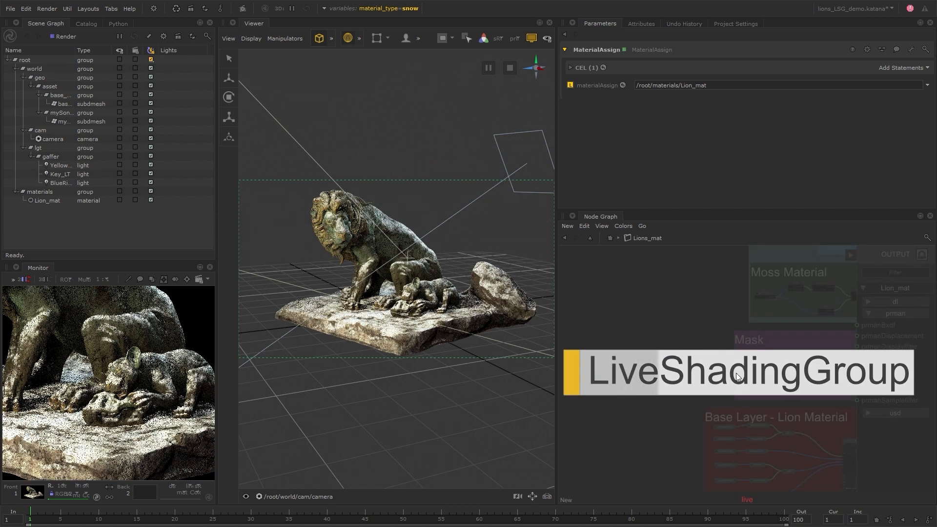
pyautogui.scroll(6, 702, 356)
pyautogui.moveTo(680, 355); pyautogui.dragTo(663, 361, button='middle')
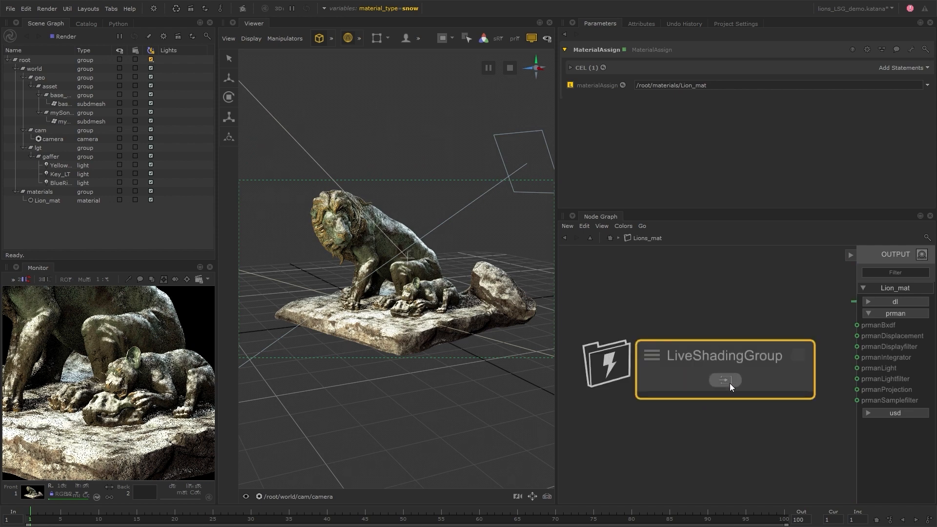
pyautogui.click(729, 382)
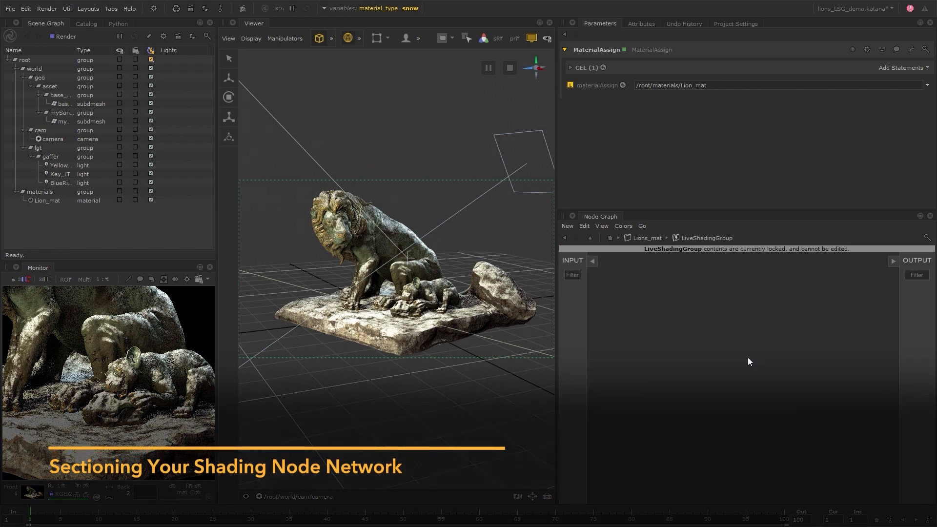
pyautogui.click(654, 238)
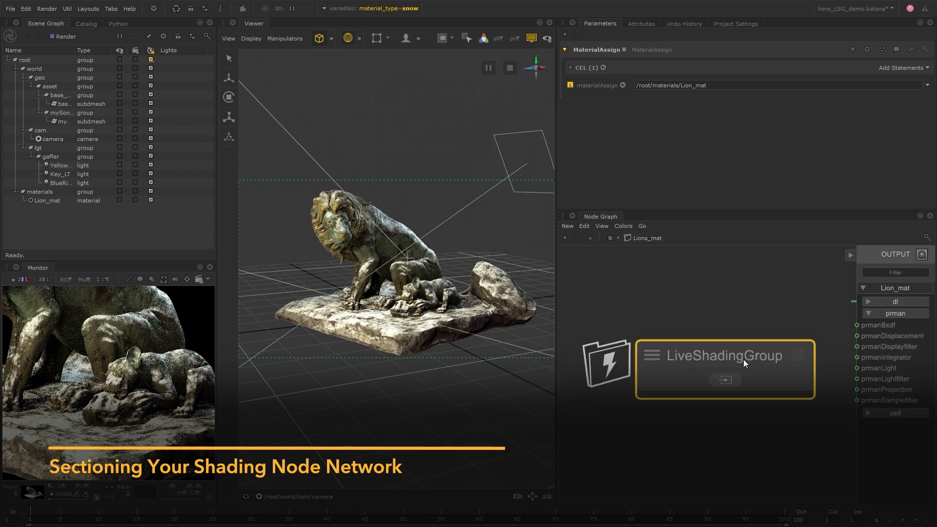
pyautogui.press('Delete')
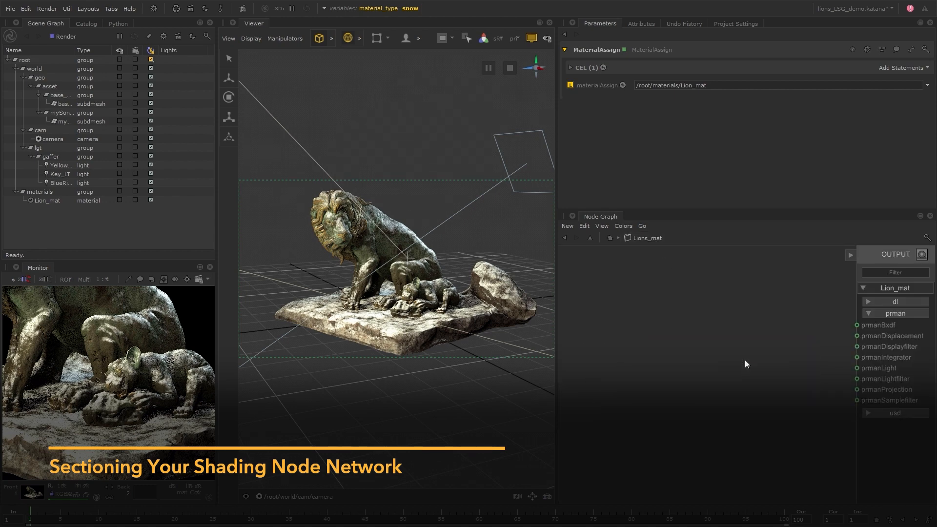
# Step: Group all shading nodes of the Mask section into one ShadingGroup
pyautogui.hotkey('ctrl', 'v')
pyautogui.scroll(-3, 767, 355)
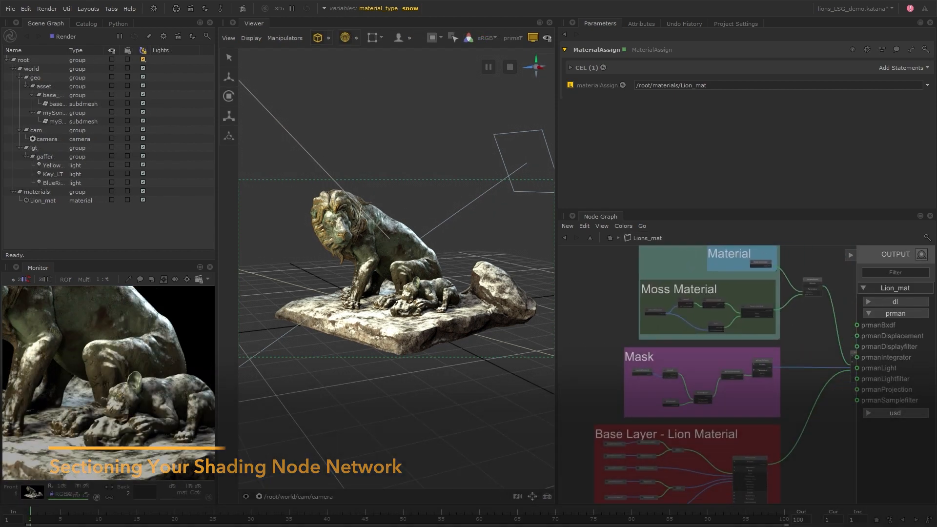
pyautogui.moveTo(614, 346); pyautogui.dragTo(730, 384)
pyautogui.scroll(3, 660, 358)
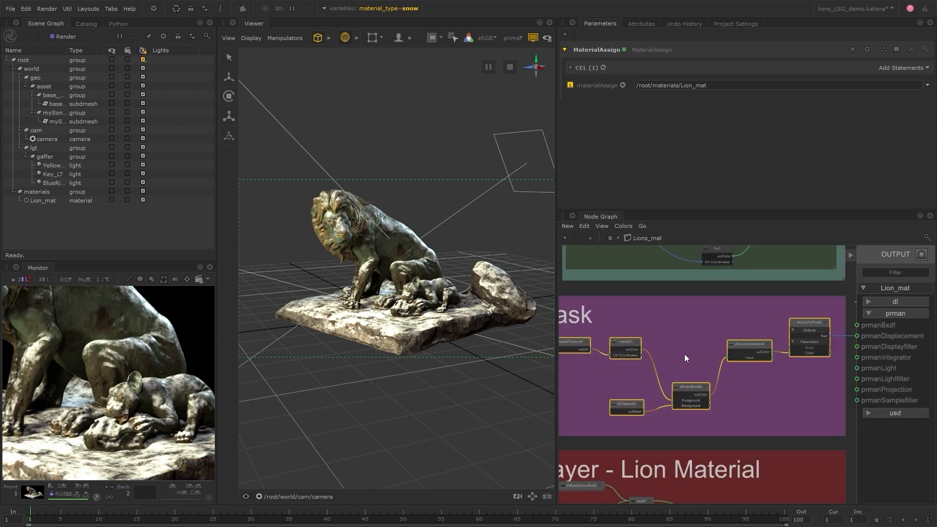
pyautogui.hotkey('ctrl', 'g')
pyautogui.scroll(3, 688, 372)
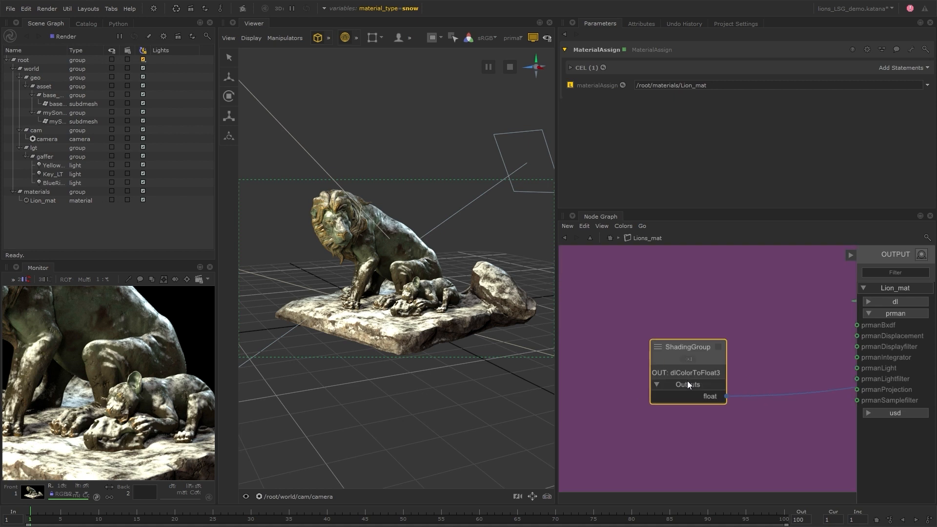
# Step: Convert the mask's ShadingGroup to a LiveShadingGroup and examine the resulting node
pyautogui.rightClick(703, 348)
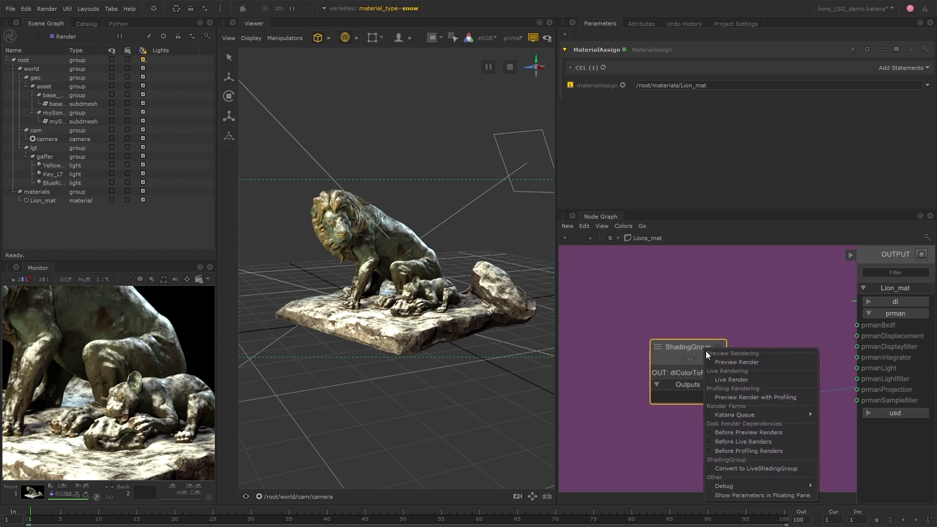
pyautogui.click(806, 469)
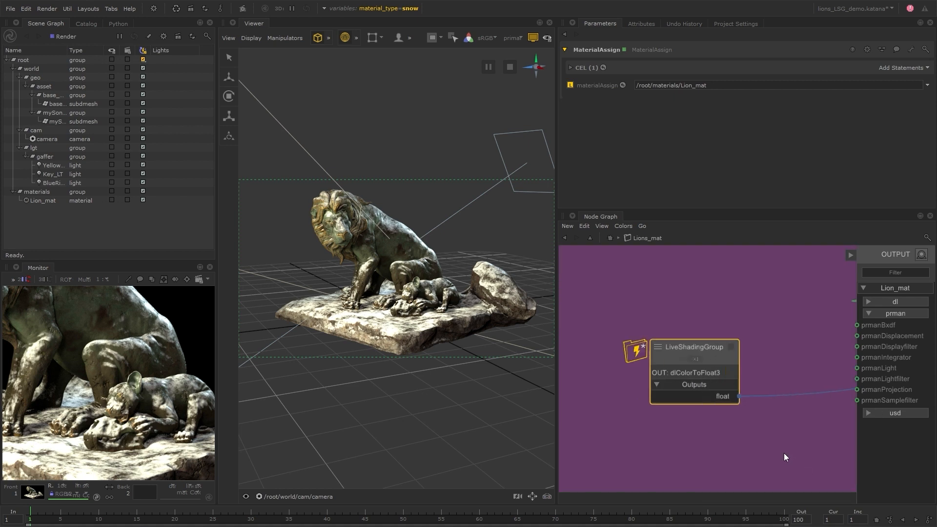
pyautogui.scroll(5, 661, 334)
pyautogui.moveTo(661, 335); pyautogui.dragTo(674, 264, button='middle')
pyautogui.scroll(-3, 675, 263)
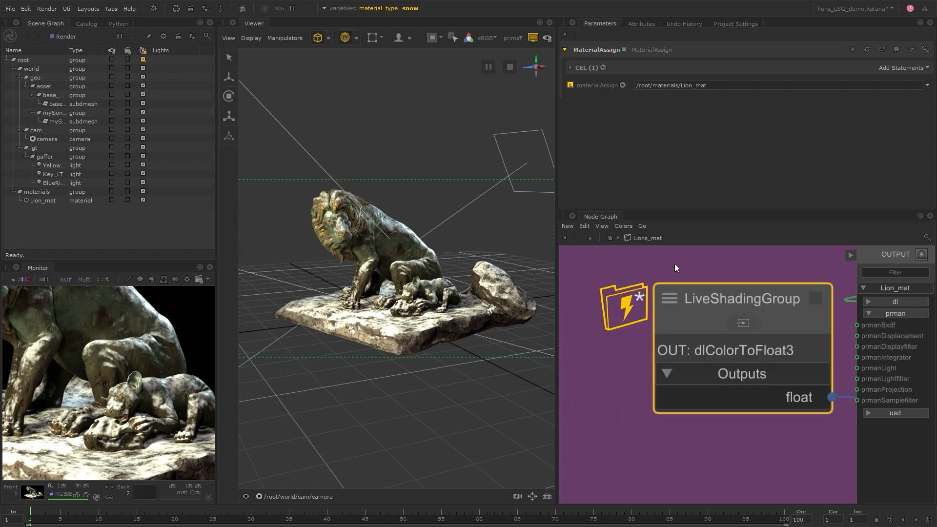
pyautogui.moveTo(622, 339); pyautogui.dragTo(595, 356, button='middle')
pyautogui.scroll(-3, 596, 358)
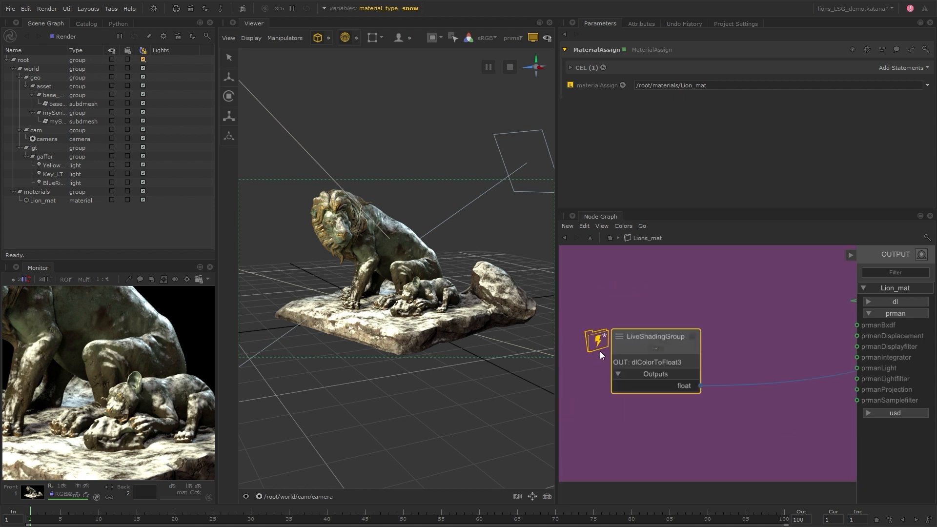
# Step: Inside the mask LiveShadingGroup, set dlColorCorrection4's Exposure to -1.67 and Contrast to 1.32
pyautogui.click(654, 349)
pyautogui.click(770, 351)
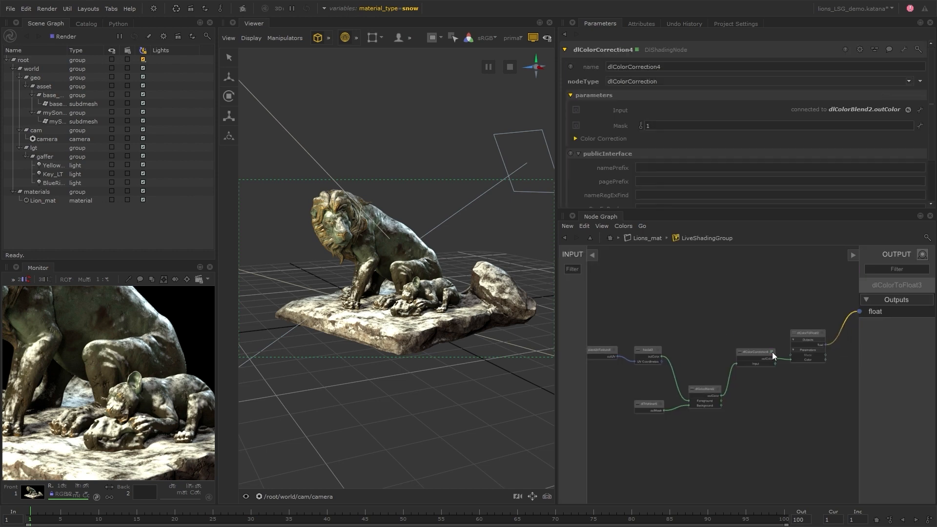
pyautogui.click(624, 140)
pyautogui.scroll(-3, 624, 147)
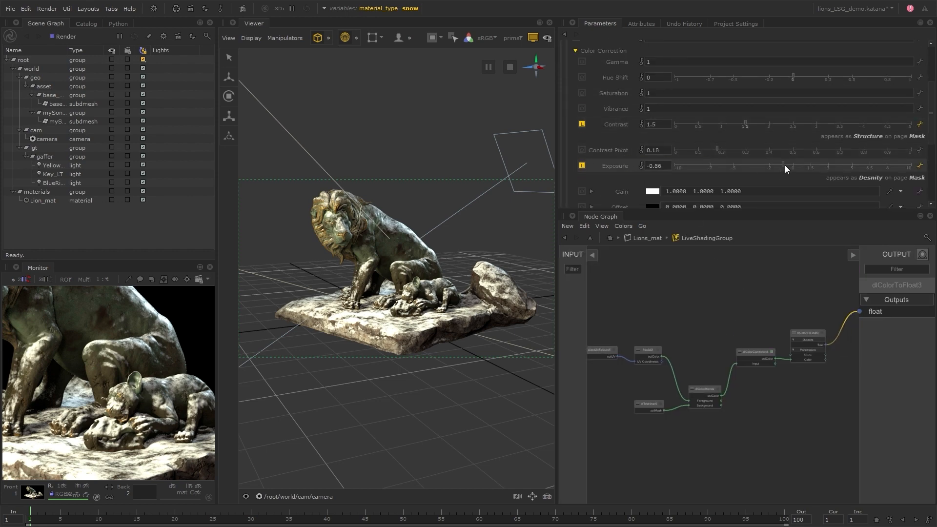
pyautogui.moveTo(783, 165); pyautogui.dragTo(773, 166)
pyautogui.moveTo(745, 124); pyautogui.dragTo(736, 125)
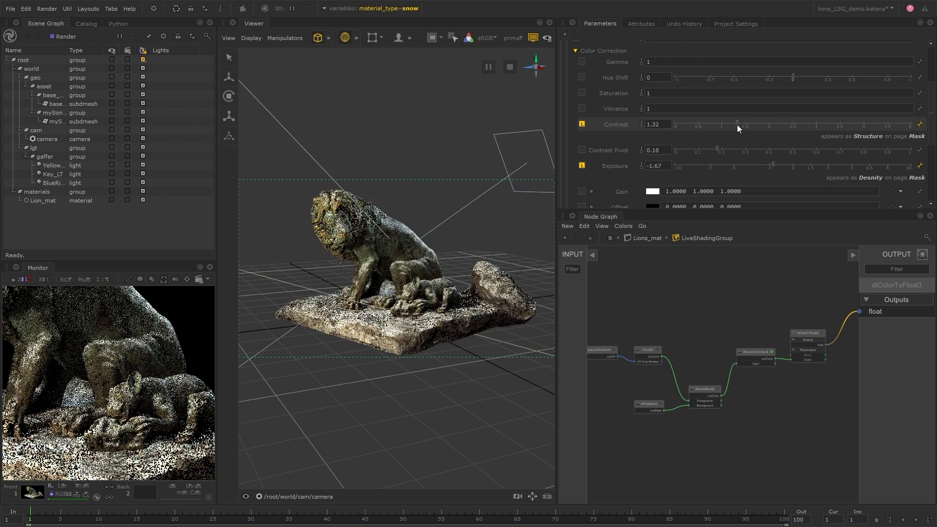
pyautogui.click(649, 238)
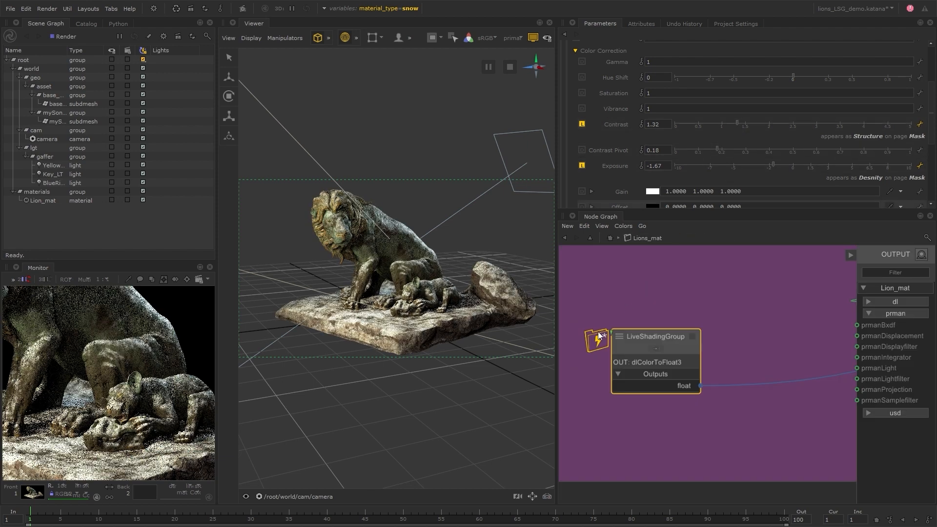
# Step: Publish and finish editing the mask LiveShadingGroup as mask_LSG in D:/Assets/Lion_Dragon_LSG/livegroups
pyautogui.scroll(3, 599, 335)
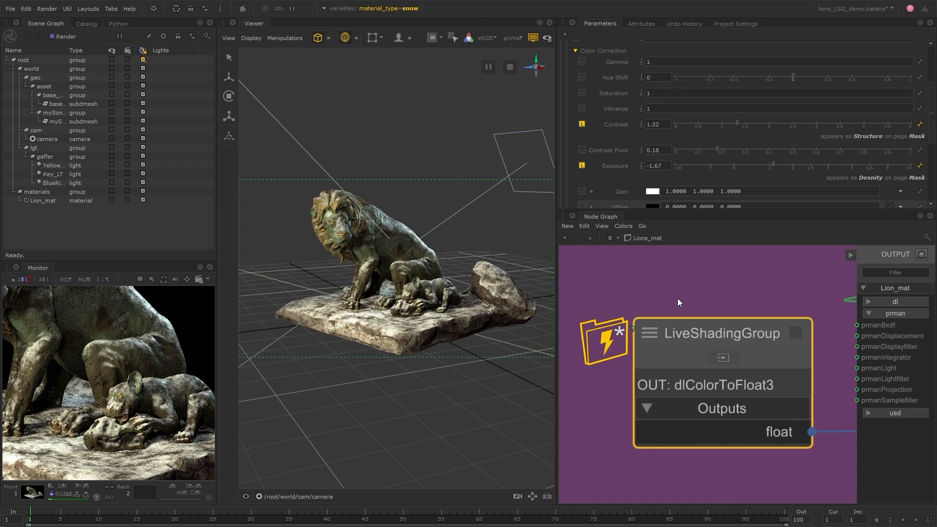
pyautogui.rightClick(762, 332)
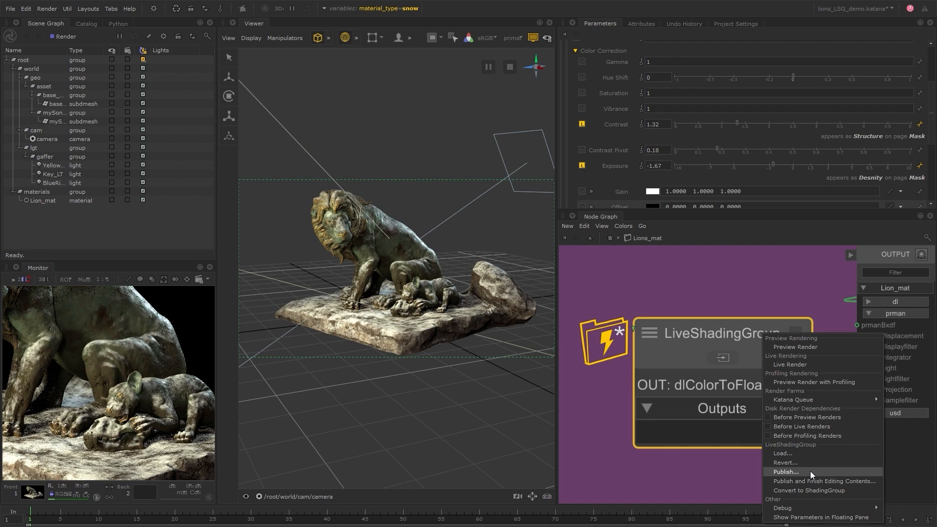
pyautogui.click(873, 481)
pyautogui.click(424, 224)
pyautogui.doubleClick(399, 206)
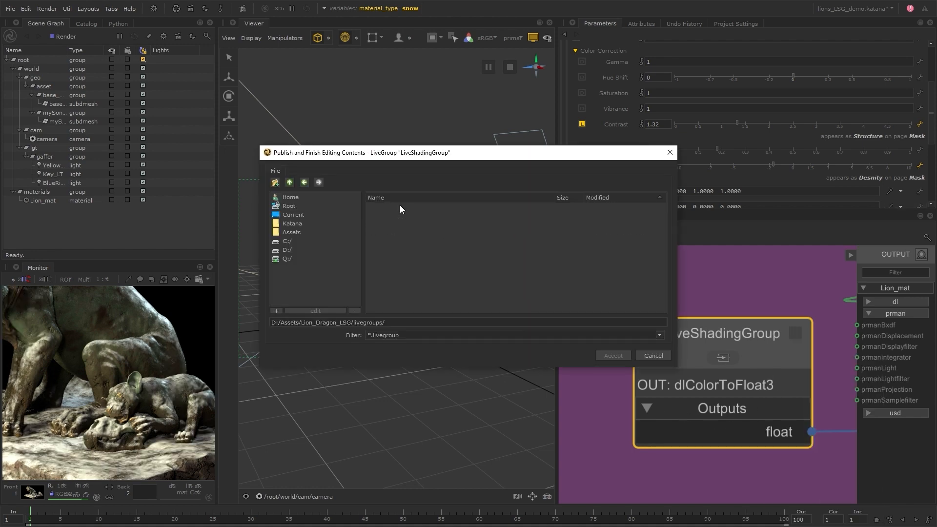
pyautogui.click(404, 324)
pyautogui.write('mask_LSG')
pyautogui.click(607, 356)
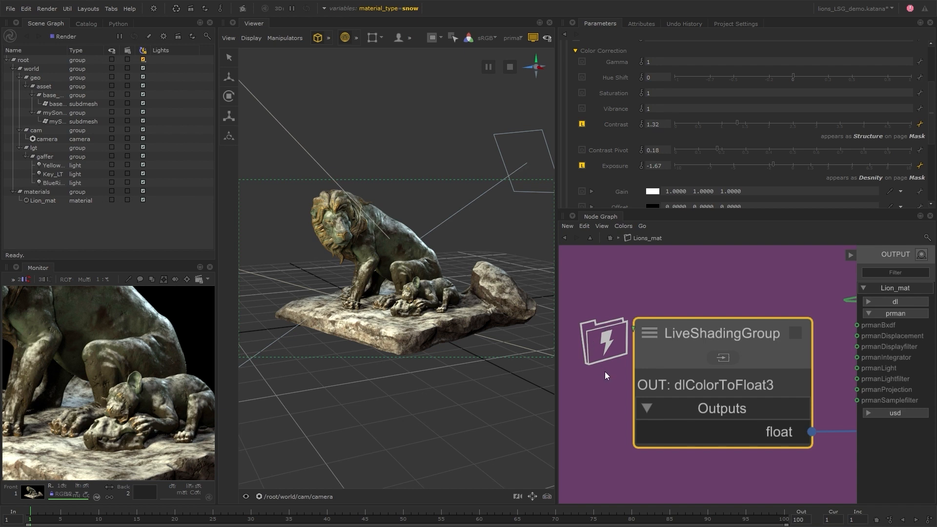
# Step: Examine the published mask group's locked contents, its color correction parameters and the material's Structure and Density controls
pyautogui.click(722, 358)
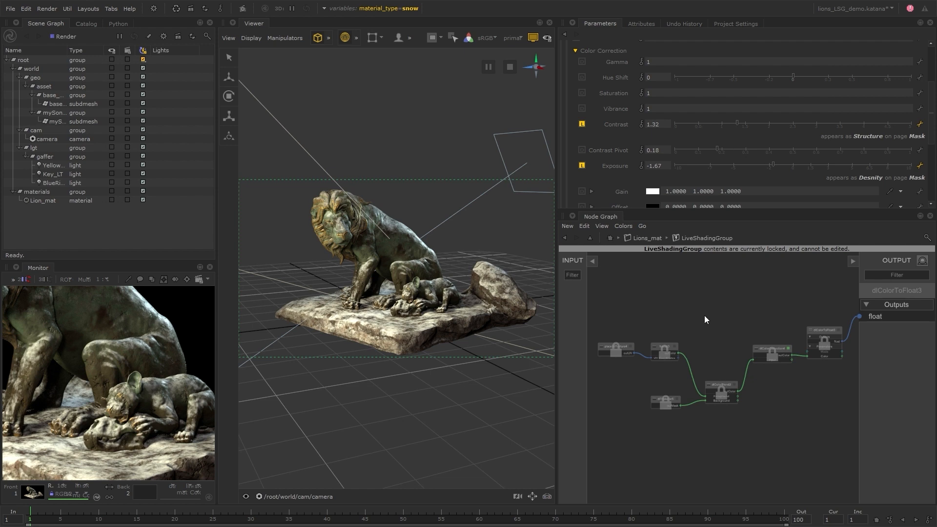
pyautogui.click(647, 237)
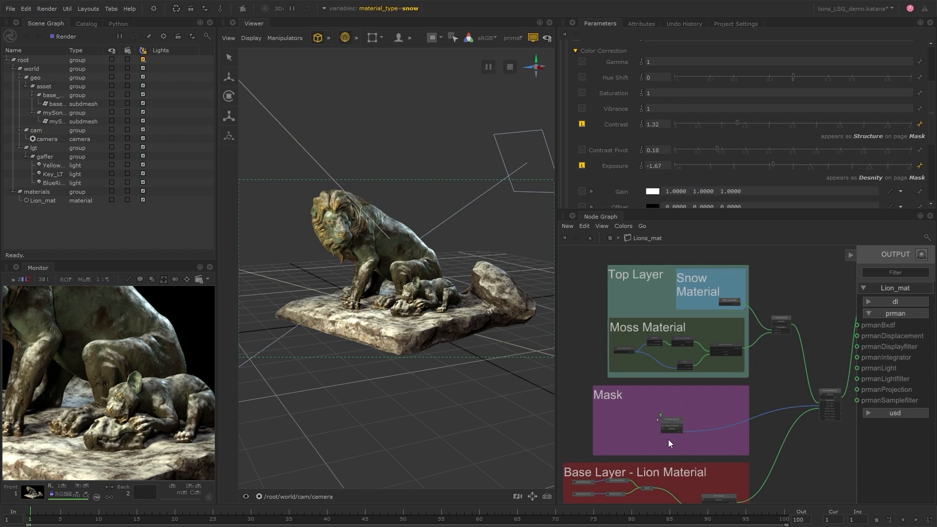
pyautogui.scroll(5, 668, 439)
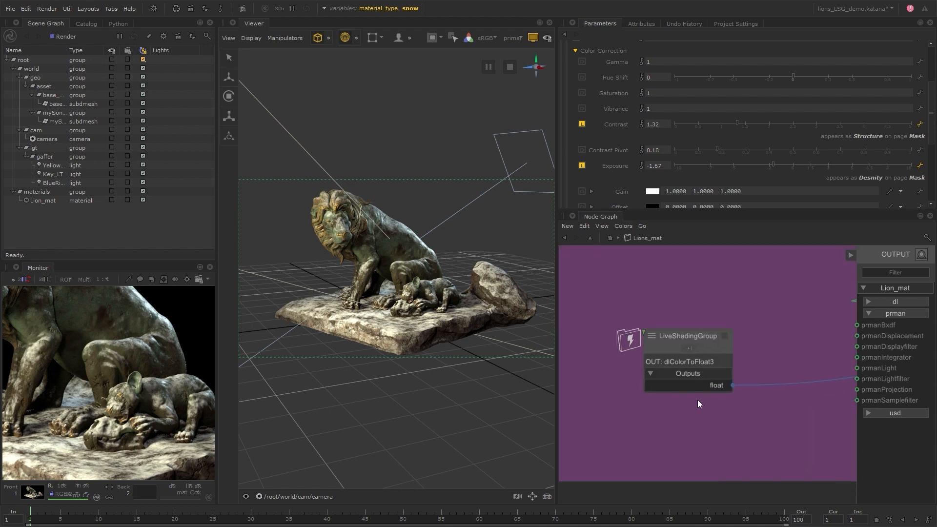
pyautogui.click(690, 349)
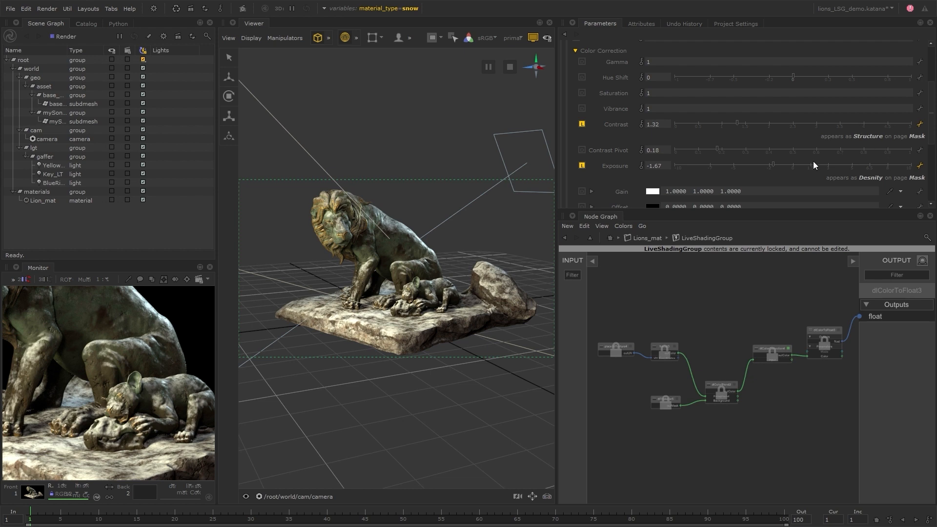
pyautogui.click(653, 237)
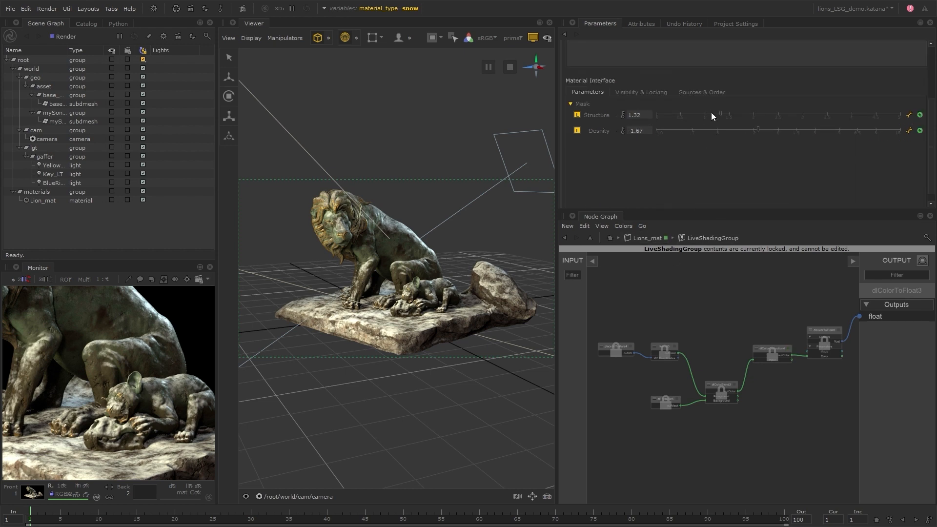
pyautogui.click(908, 115)
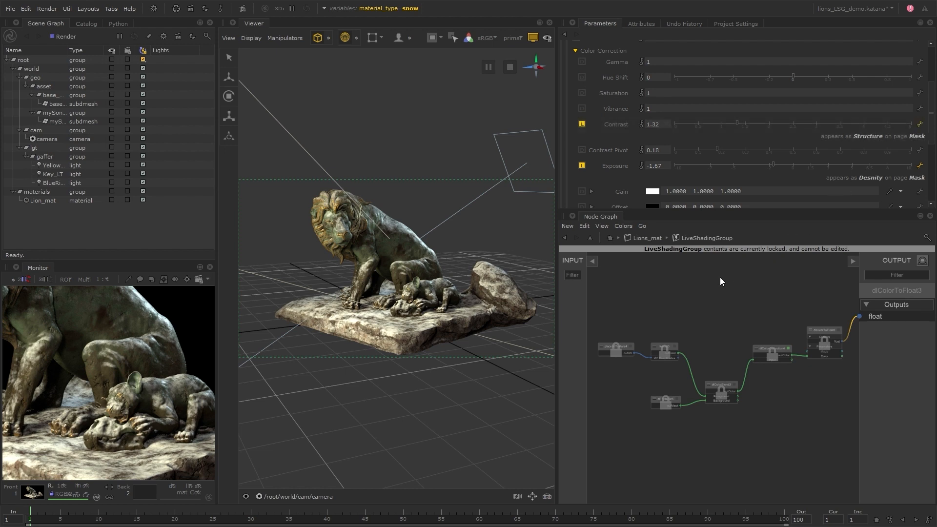
pyautogui.click(652, 239)
# Step: Make the mask LiveShadingGroup's contents editable and set the material's Mask Structure to 2.03 and Density to 0
pyautogui.rightClick(701, 335)
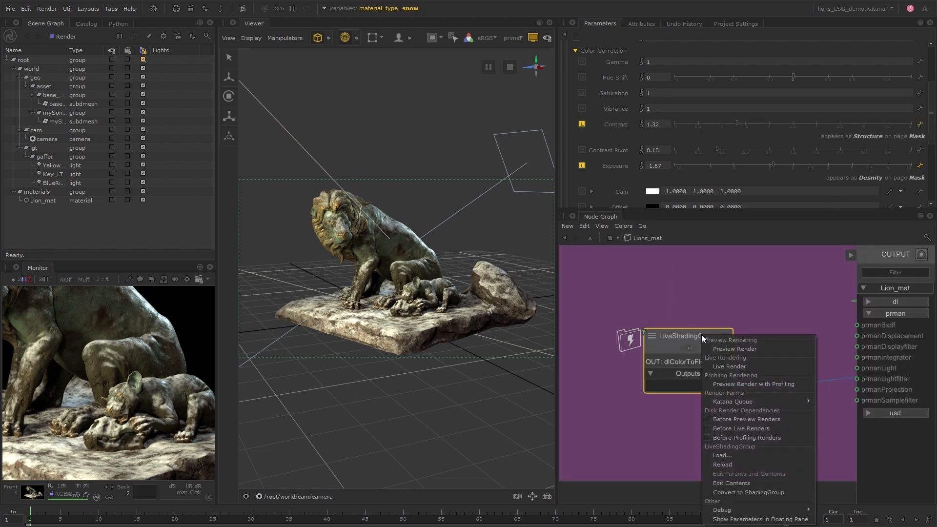
pyautogui.click(759, 484)
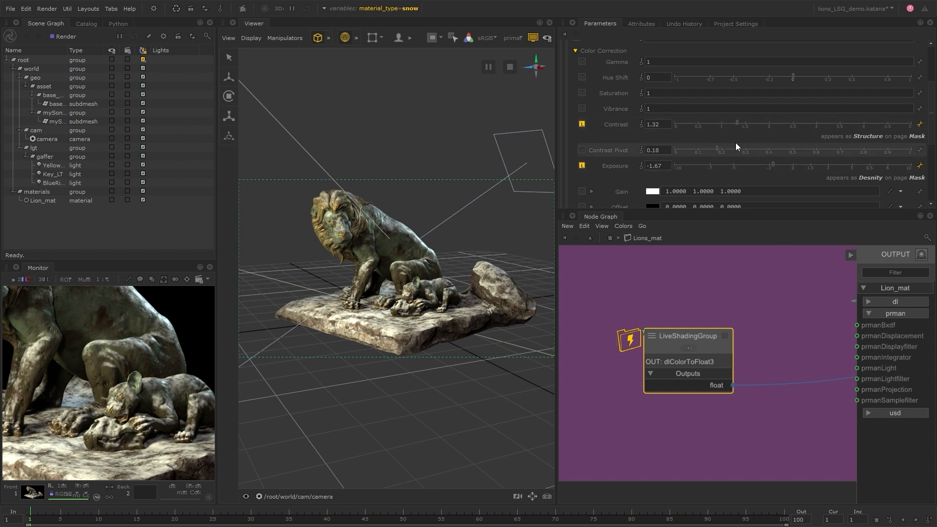
pyautogui.click(693, 350)
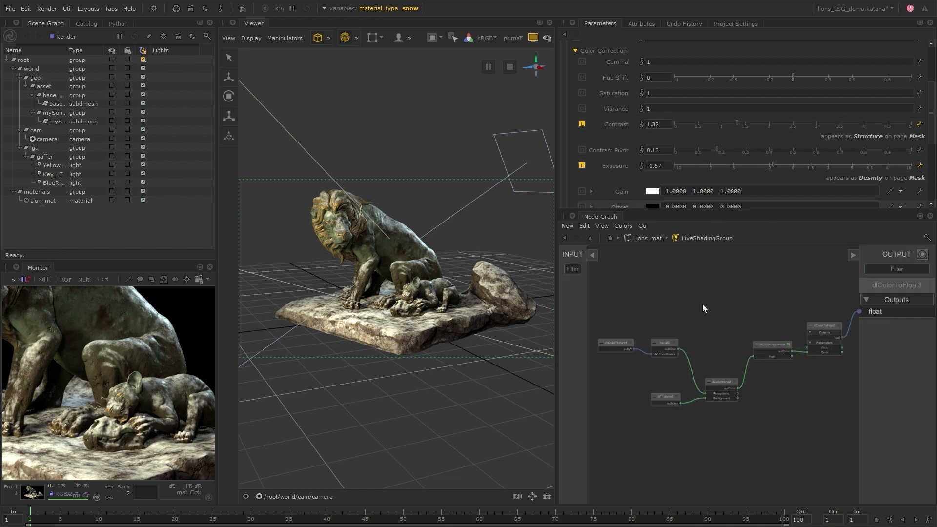
pyautogui.click(648, 239)
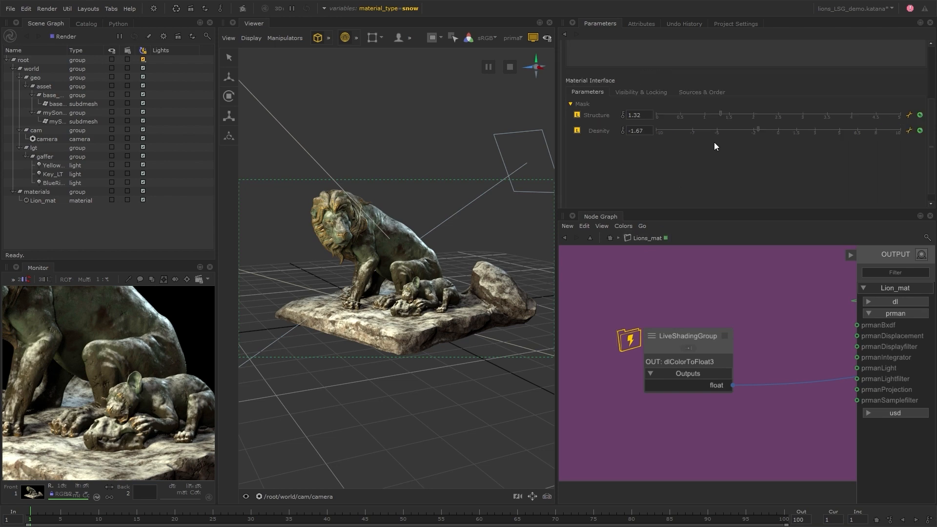
pyautogui.moveTo(721, 115); pyautogui.dragTo(778, 129)
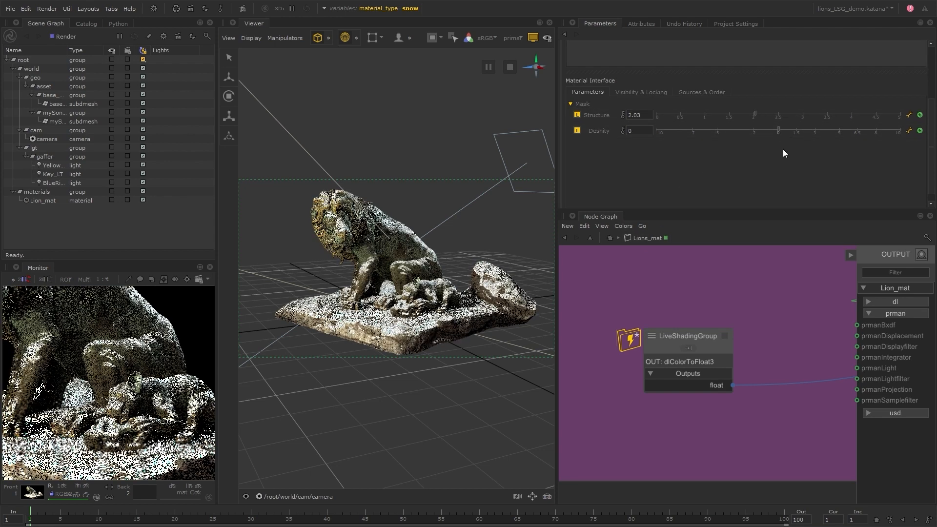
# Step: Publish and finish editing the mask LiveShadingGroup as mask_v02_LSG.livegroup, and check its locked contents
pyautogui.rightClick(714, 335)
pyautogui.click(747, 482)
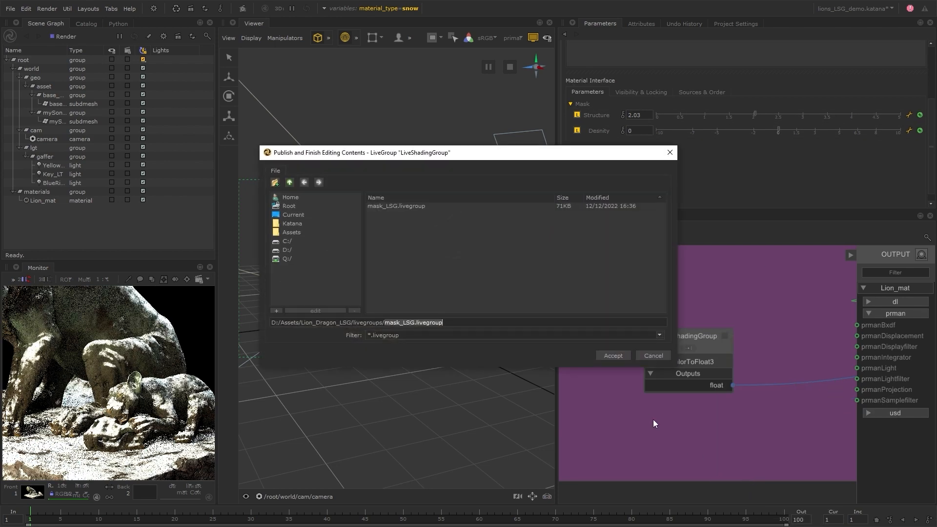
pyautogui.click(415, 296)
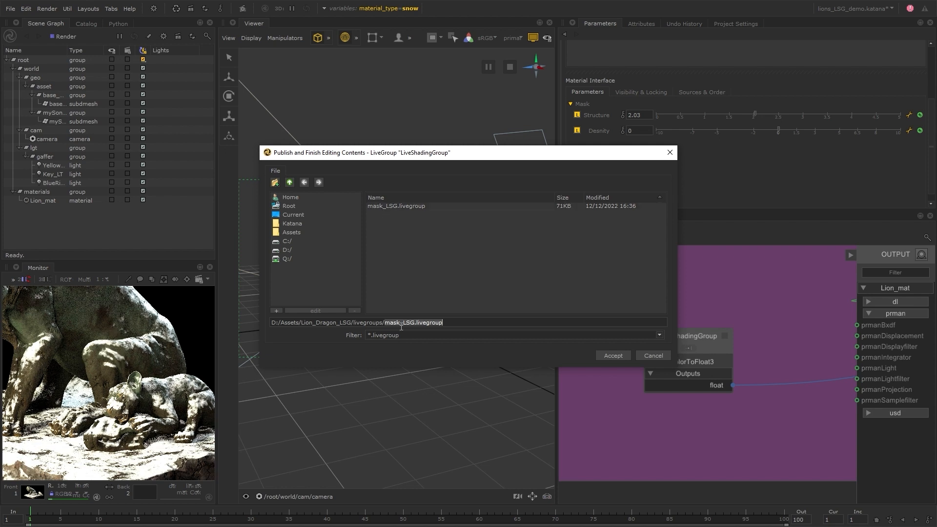
pyautogui.click(409, 323)
pyautogui.write('v02_')
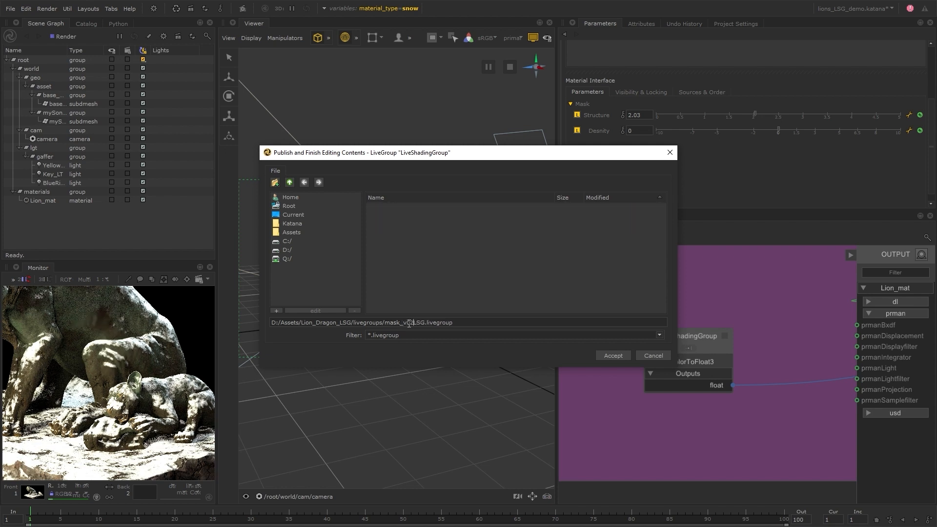
pyautogui.click(624, 358)
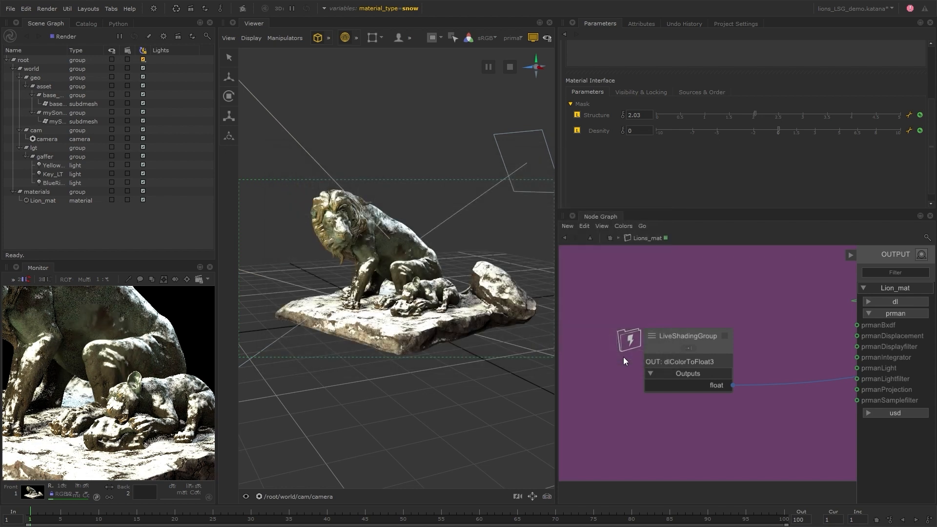
pyautogui.click(693, 346)
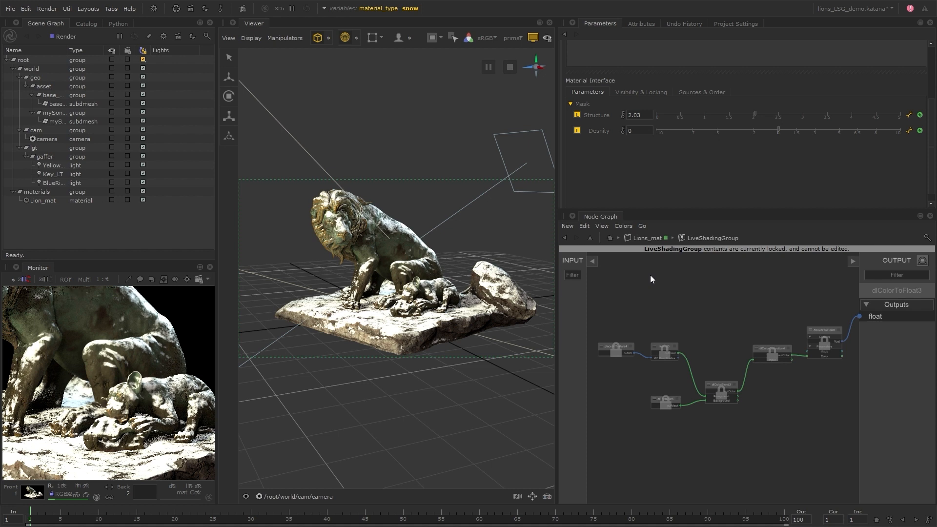
pyautogui.click(654, 239)
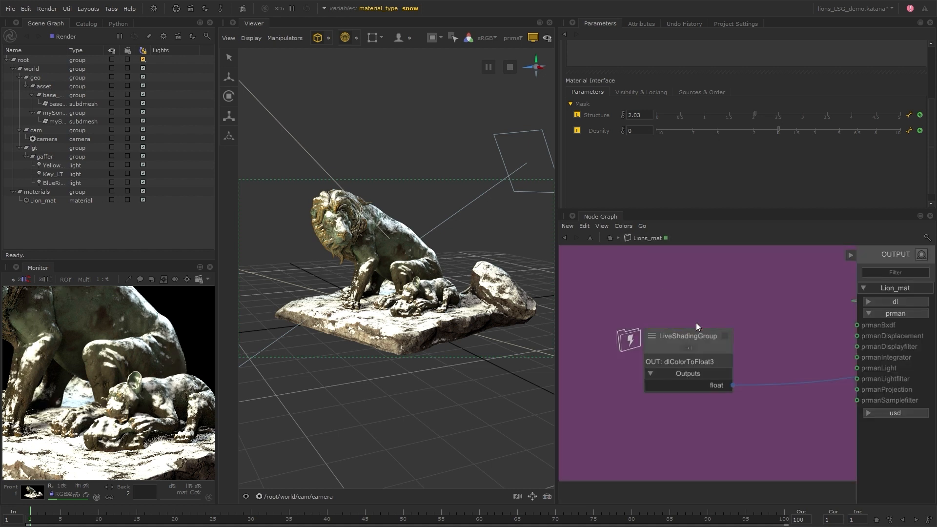
# Step: Insert a NetworkMaterialEdit node between Lions_mat and Merge2 in the main node graph and open its parameters
pyautogui.click(610, 238)
pyautogui.click(764, 326)
pyautogui.press('Tab')
pyautogui.write('nme')
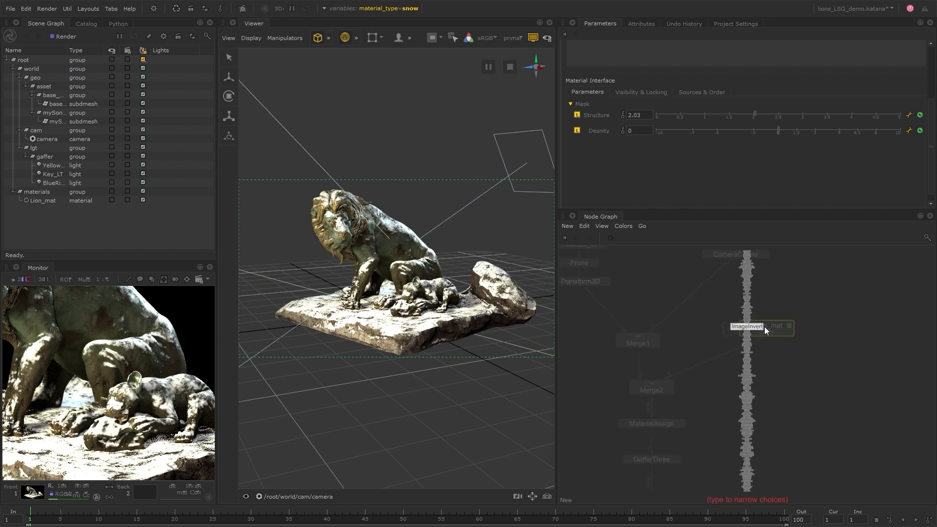
pyautogui.press('Return')
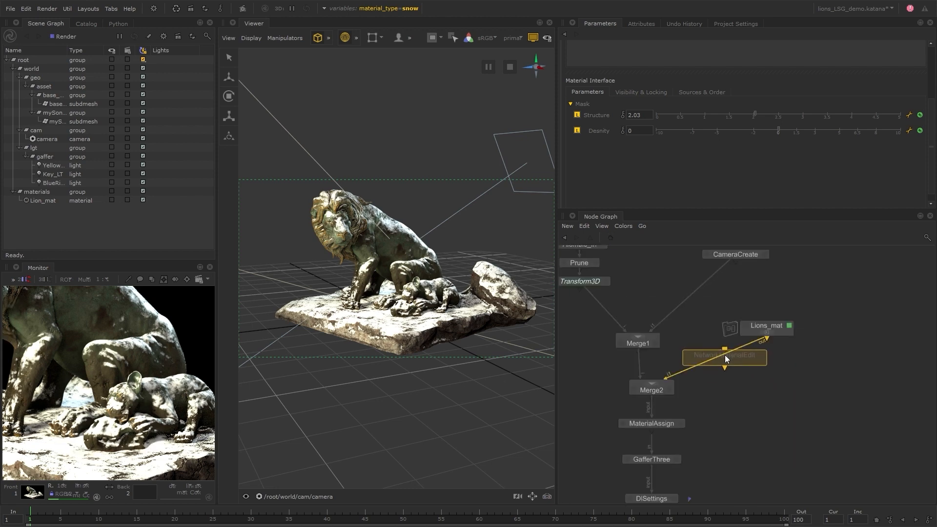
pyautogui.click(768, 356)
pyautogui.click(768, 356)
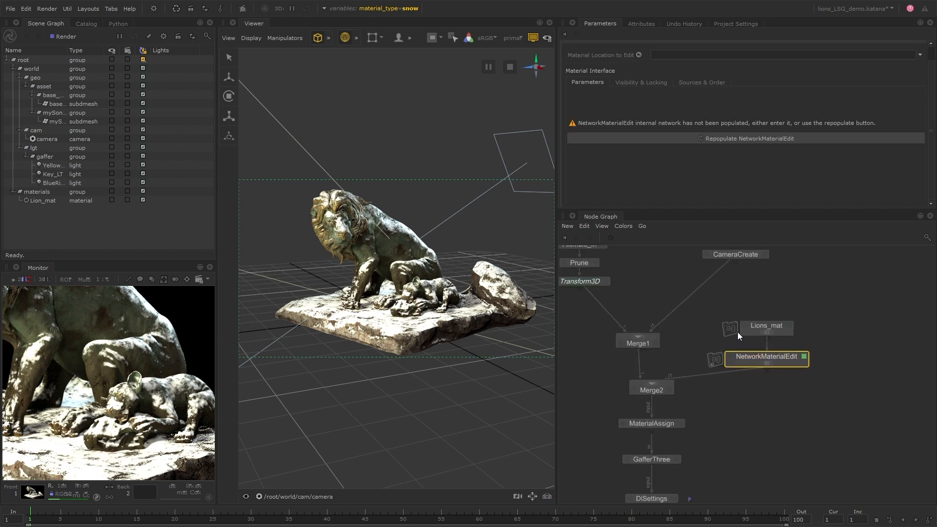
# Step: Set the NetworkMaterialEdit's material location to /root/materials/Lion_mat and inspect the mask group's parameters in its internal network
pyautogui.moveTo(64, 202); pyautogui.dragTo(727, 54)
pyautogui.click(768, 362)
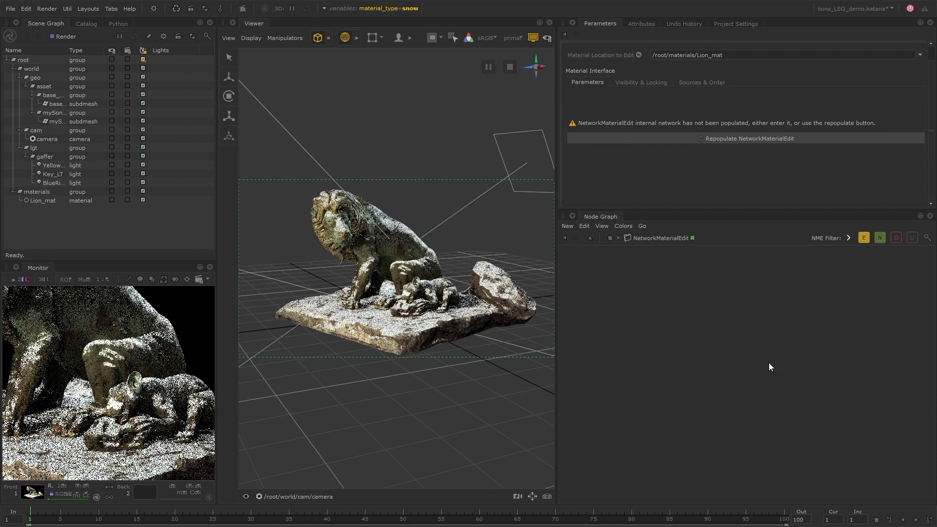
pyautogui.scroll(10, 717, 381)
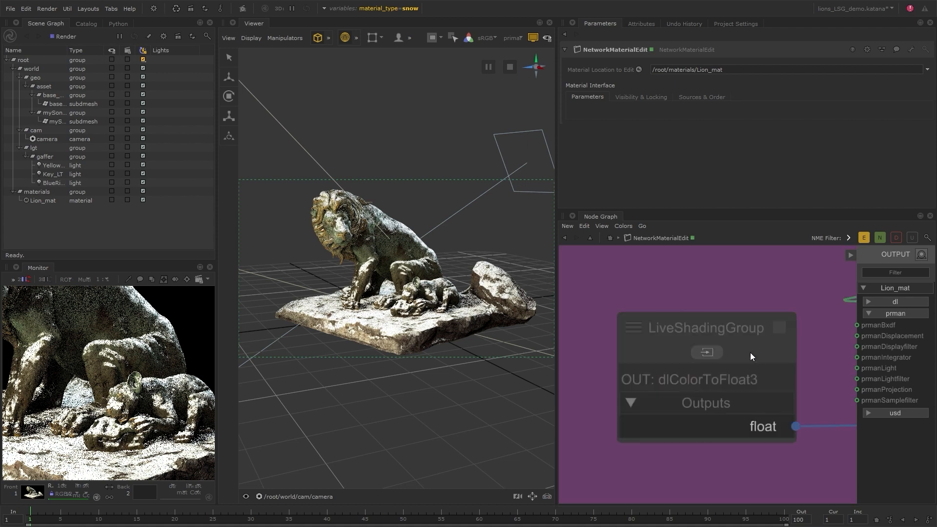
pyautogui.click(778, 329)
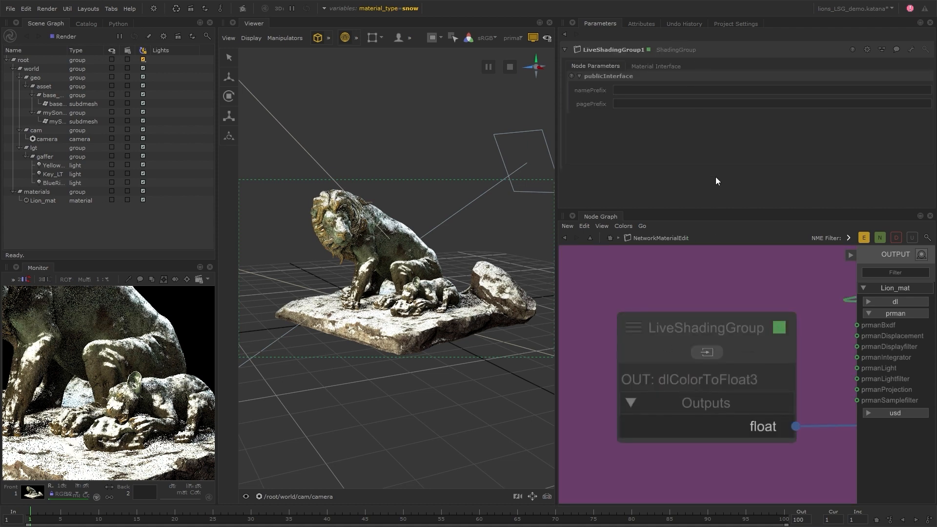
# Step: Delete the NetworkMaterialEdit node below Lions_mat
pyautogui.click(610, 238)
pyautogui.press('Delete')
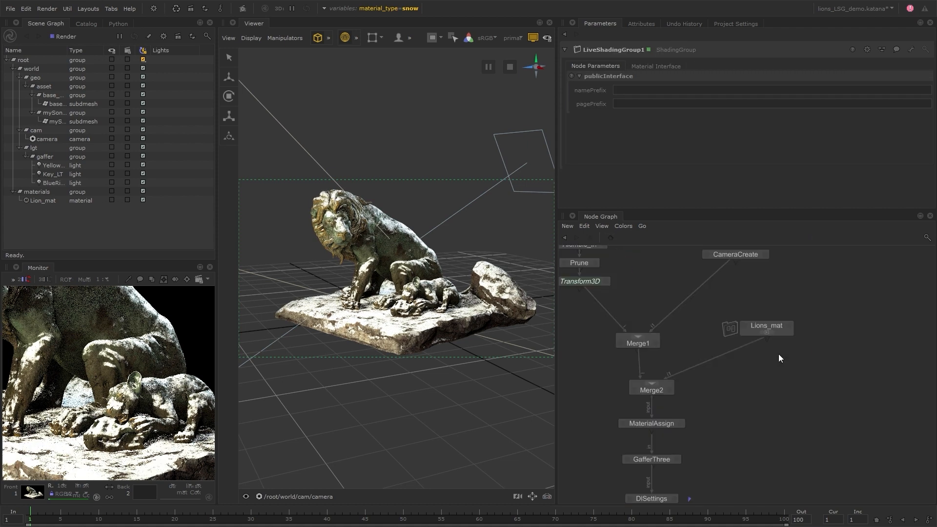
# Step: Inside Lions_mat, group the Moss Material backdrop's nodes into a shading group named Moss_Material
pyautogui.click(767, 332)
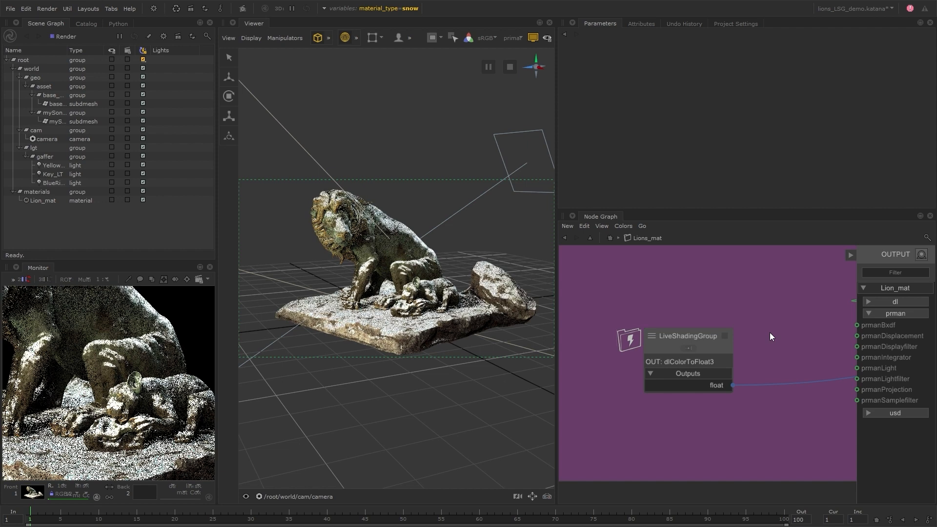
pyautogui.scroll(-7, 712, 351)
pyautogui.moveTo(718, 353); pyautogui.dragTo(666, 443, button='middle')
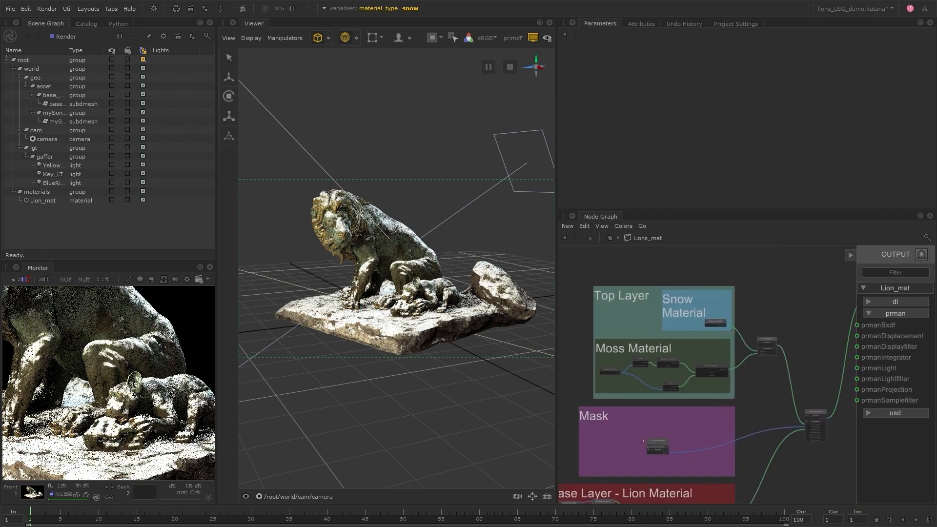
pyautogui.scroll(3, 629, 368)
pyautogui.moveTo(581, 340); pyautogui.dragTo(780, 405)
pyautogui.hotkey('ctrl', 'g')
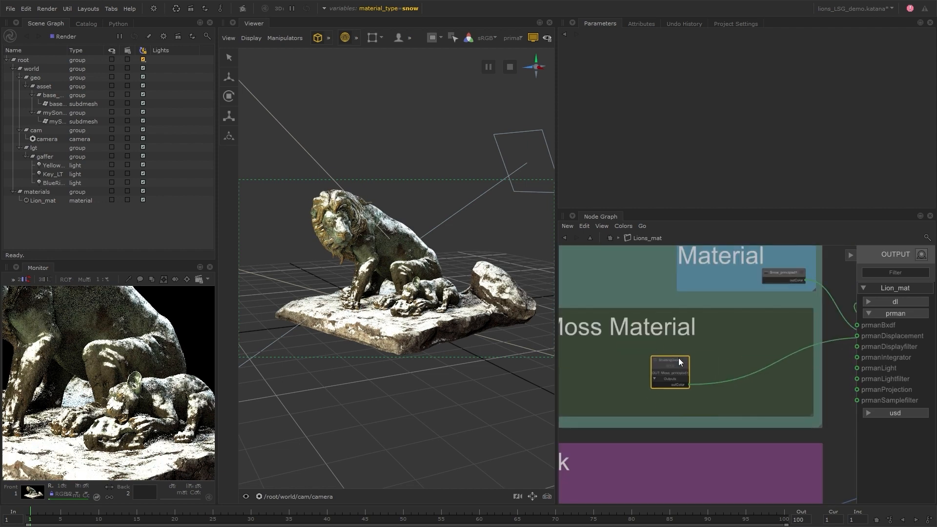
pyautogui.scroll(4, 677, 358)
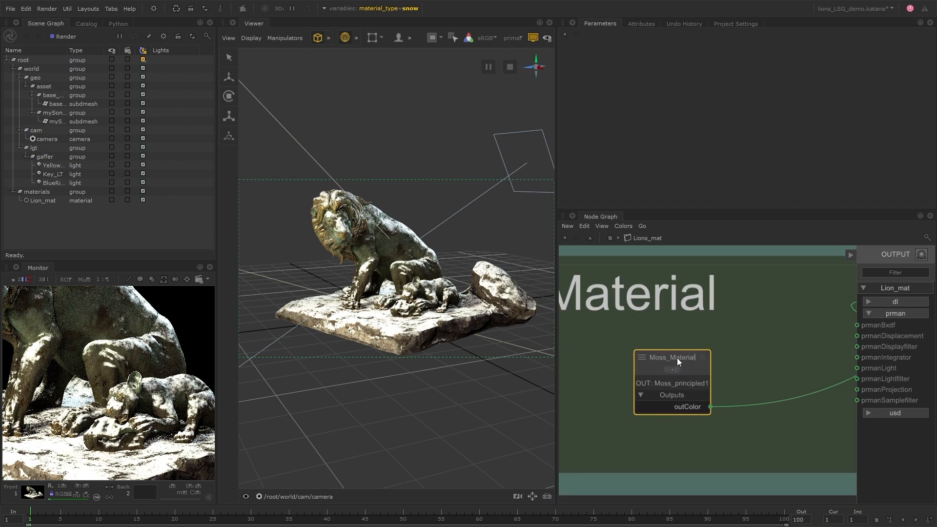
# Step: Convert the Moss_Material group to a LiveShadingGroup and publish it as moss_material in D:/Assets/Lion_Dragon_LSG/livegroups
pyautogui.rightClick(677, 358)
pyautogui.click(729, 479)
pyautogui.rightClick(689, 368)
pyautogui.click(759, 323)
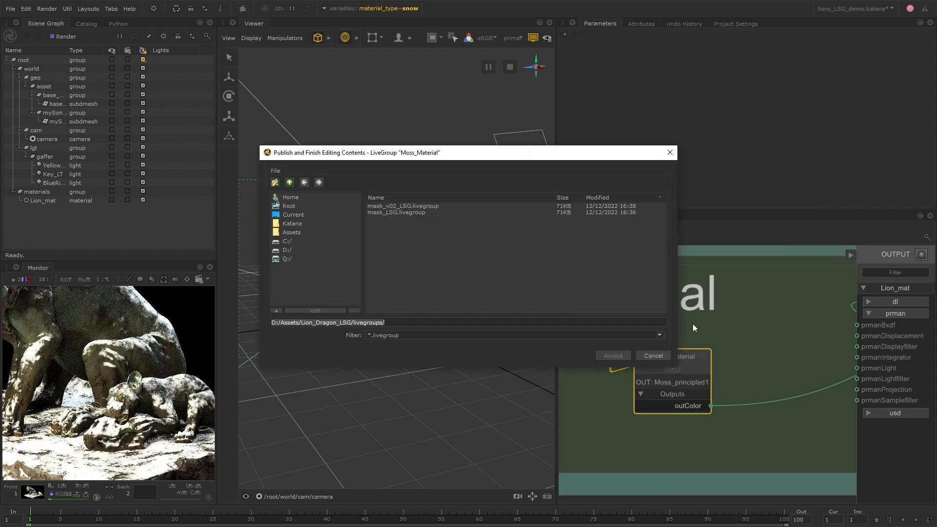
pyautogui.write('Moss_Material')
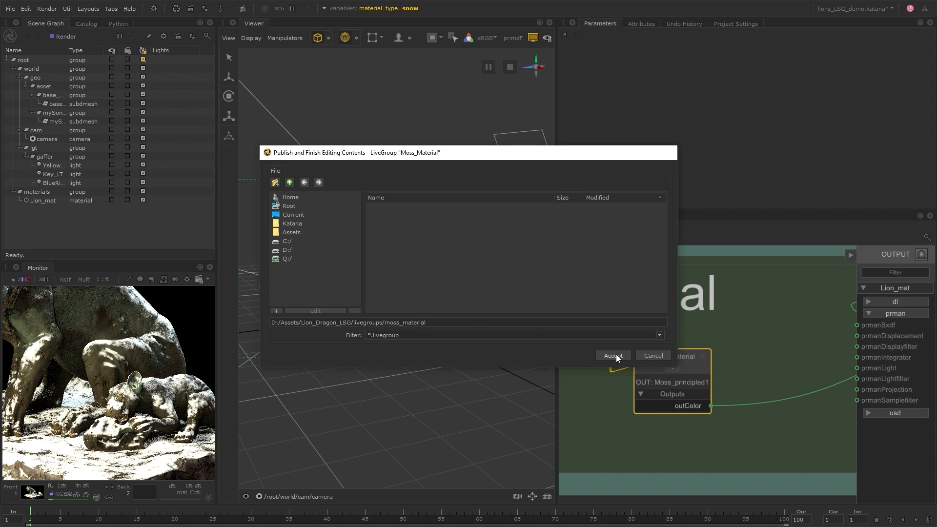
pyautogui.click(614, 355)
# Step: Group the Snow Material's principled shader node, convert the group to a LiveShadingGroup and reposition it within the backdrop
pyautogui.moveTo(789, 377); pyautogui.dragTo(697, 389, button='middle')
pyautogui.click(697, 389)
pyautogui.hotkey('ctrl', 'g')
pyautogui.rightClick(697, 389)
pyautogui.click(727, 356)
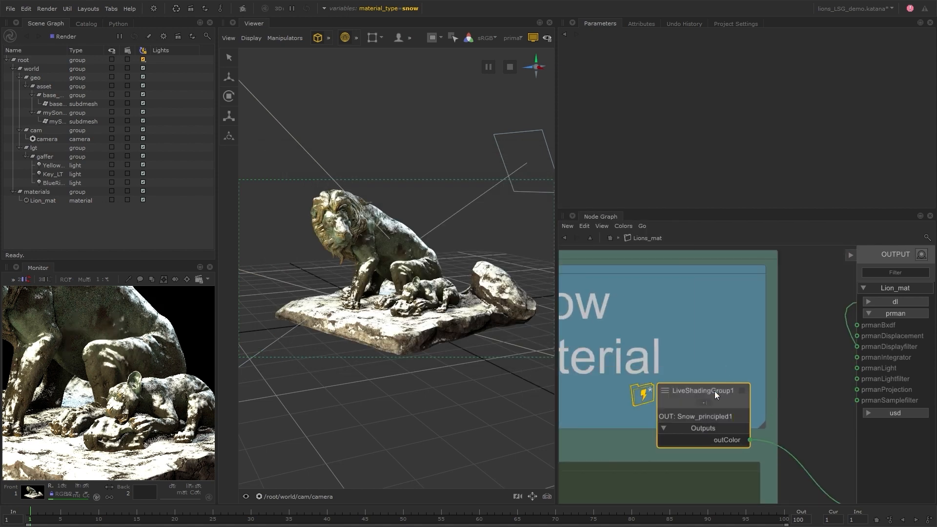
pyautogui.moveTo(714, 390); pyautogui.dragTo(724, 358)
# Step: Publish and finish editing the snow LiveShadingGroup as snow_material.livegroup in D:/Assets/Lion_Dragon_LSG/livegroups
pyautogui.rightClick(724, 358)
pyautogui.click(774, 317)
pyautogui.write('snow_material.livegroup')
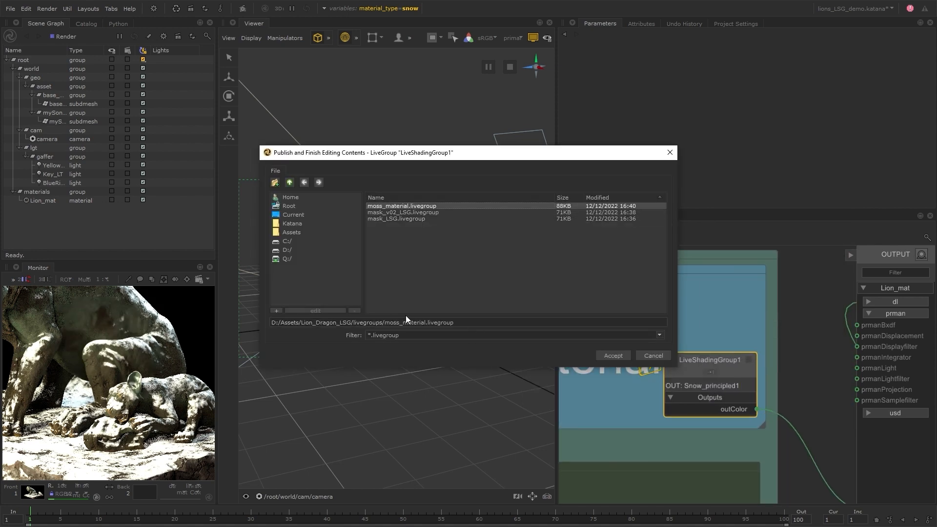
pyautogui.click(613, 355)
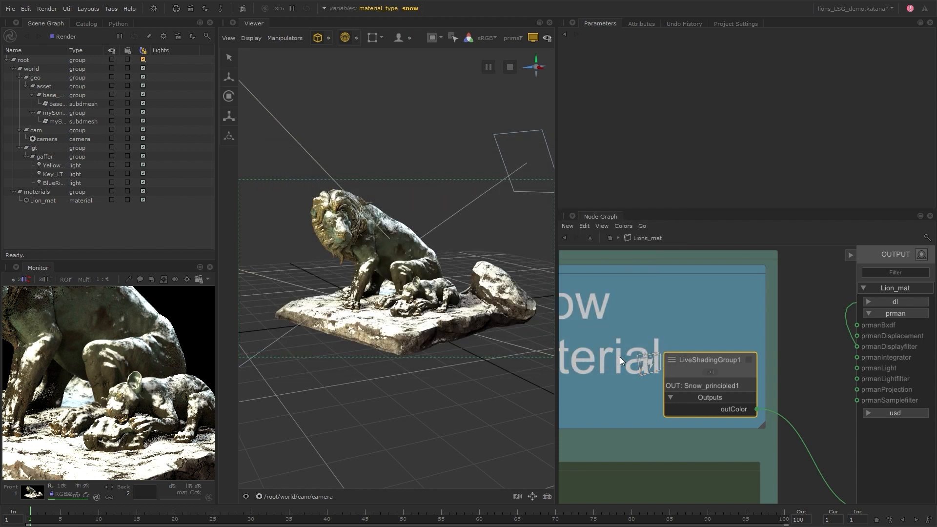
pyautogui.scroll(-5, 686, 429)
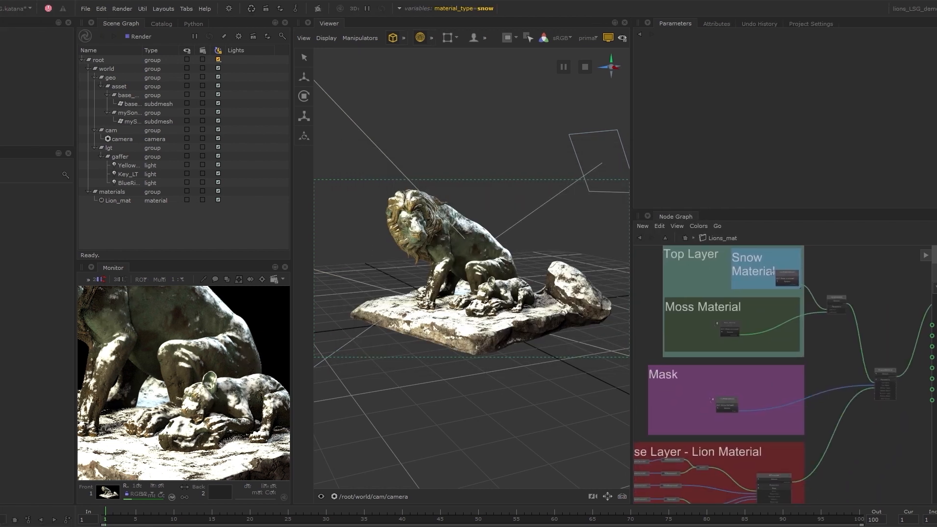
# Step: In the Dragon_LSG project, add a LiveShadingGroup node inside NMC_Dragon under Materials and show its parameters
pyautogui.scroll(6, 800, 299)
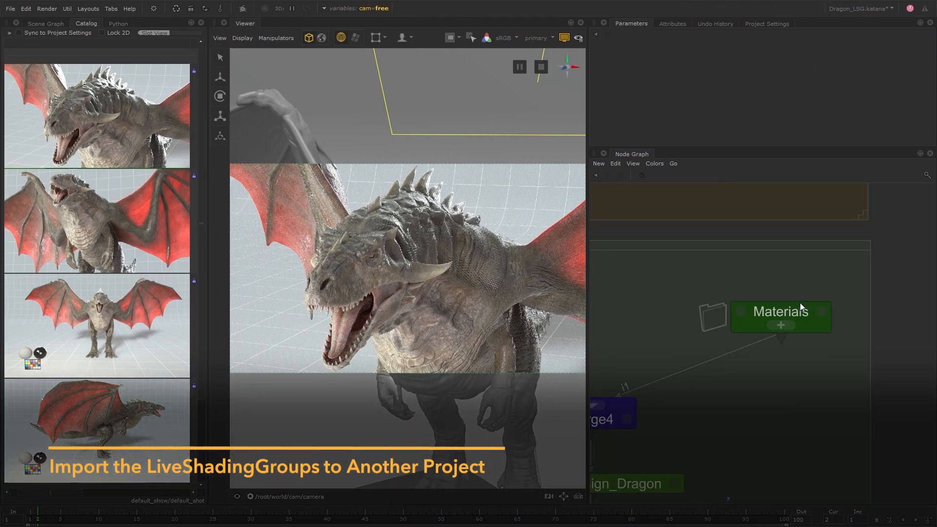
pyautogui.click(782, 323)
pyautogui.click(786, 286)
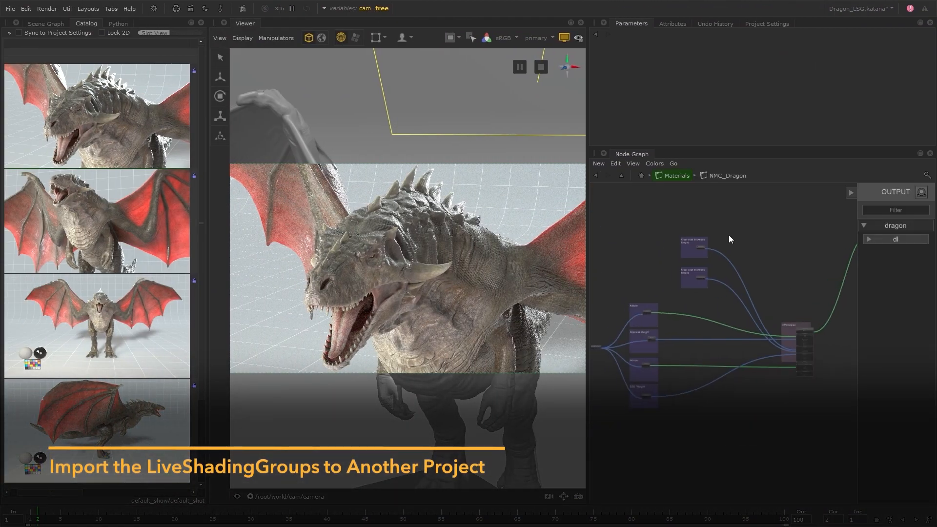
pyautogui.moveTo(779, 237); pyautogui.dragTo(697, 269, button='middle')
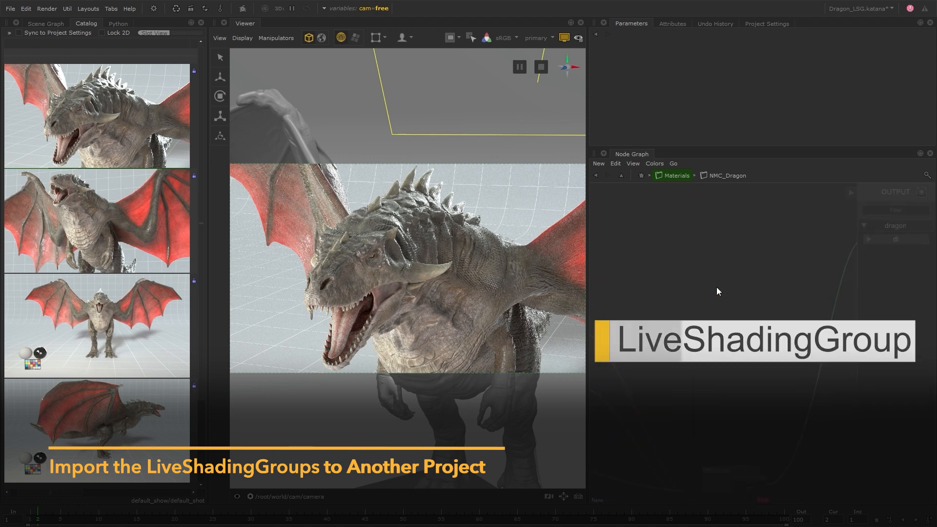
pyautogui.click(713, 307)
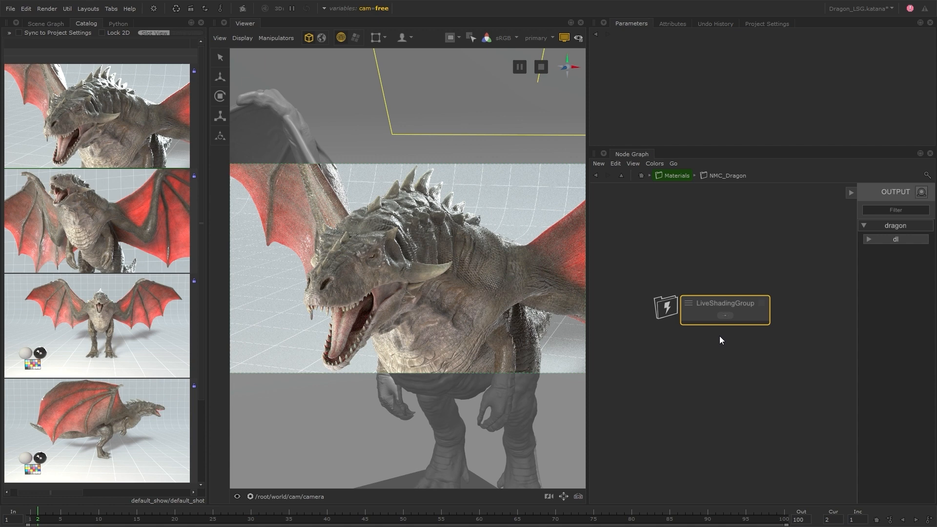
pyautogui.moveTo(740, 306); pyautogui.dragTo(732, 291)
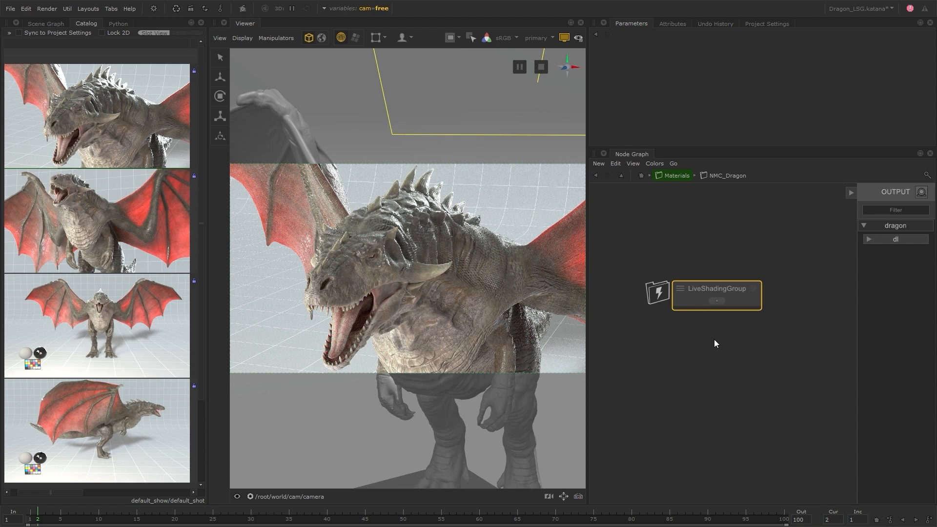
pyautogui.click(754, 288)
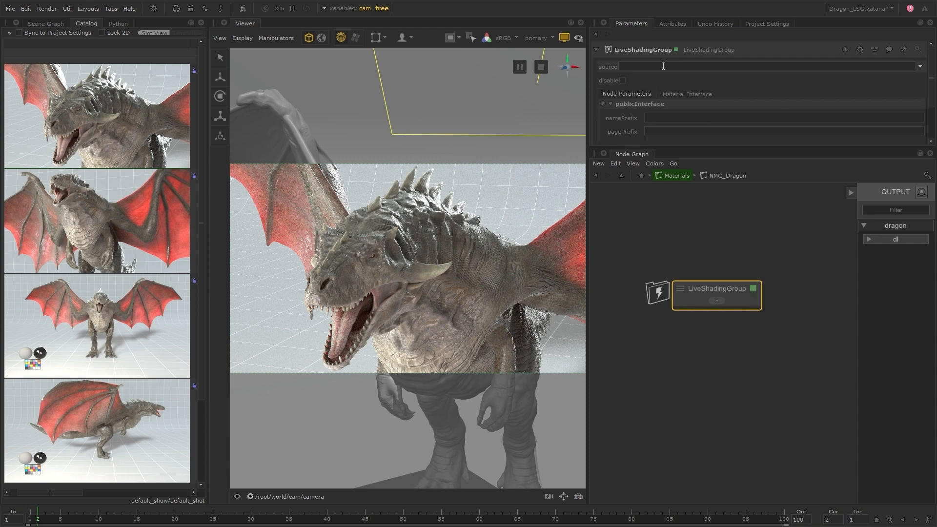
pyautogui.click(921, 68)
pyautogui.click(909, 76)
pyautogui.press('Escape')
# Step: Load snow_material.livegroup from the livegroups folder into the new LiveShadingGroup and move the node higher in the graph
pyautogui.rightClick(733, 289)
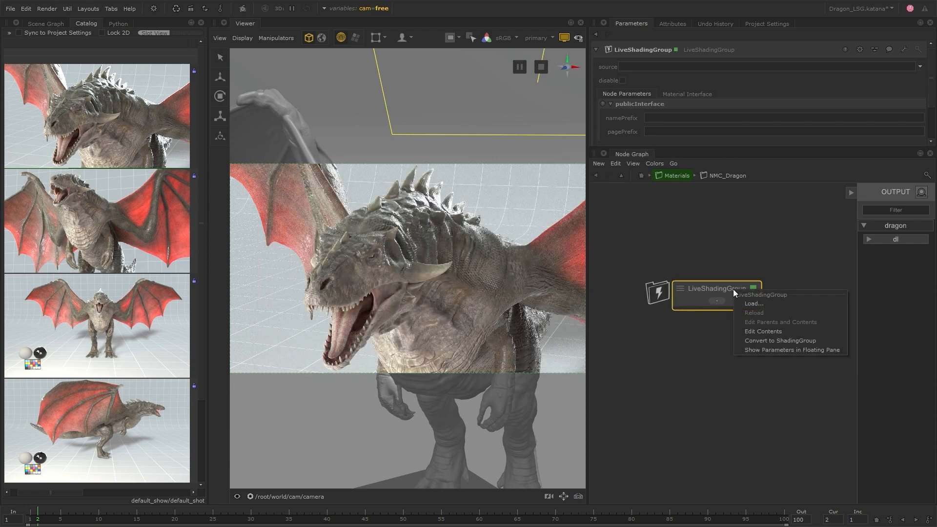
pyautogui.click(769, 305)
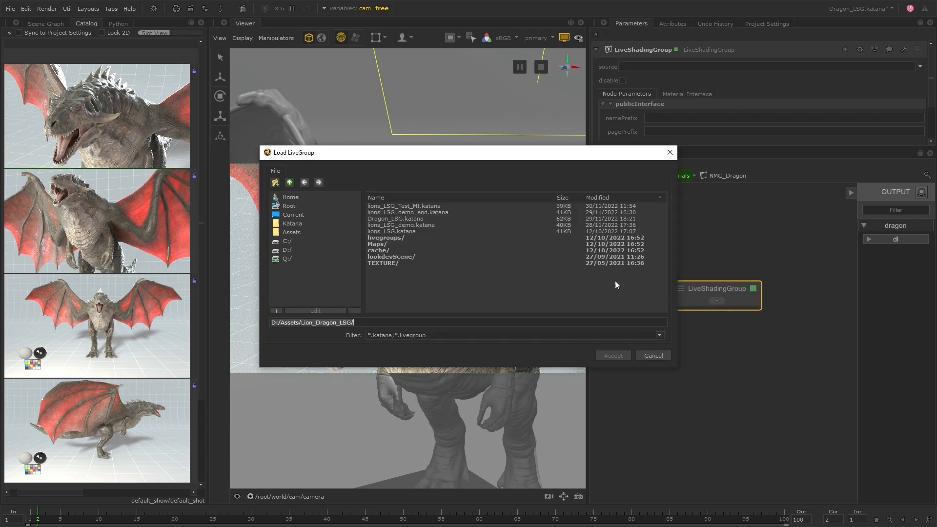
pyautogui.doubleClick(404, 239)
pyautogui.click(429, 206)
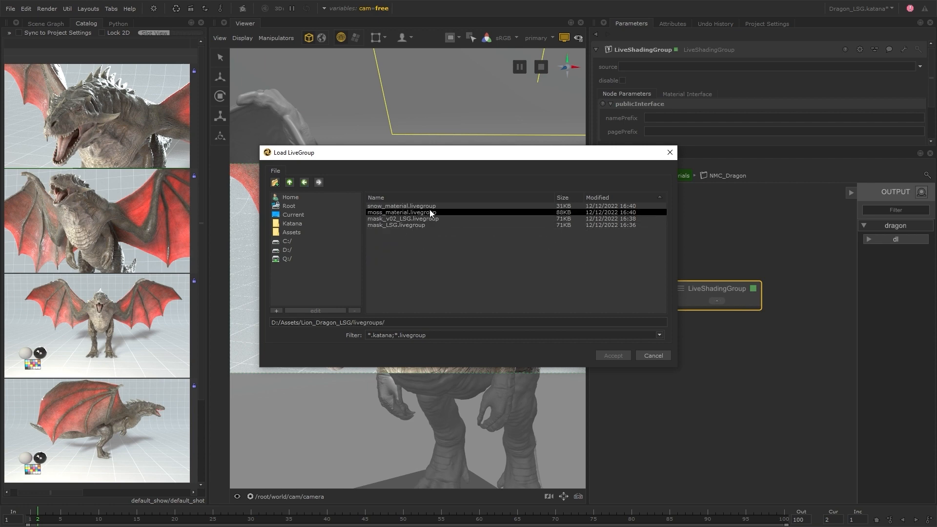
pyautogui.click(626, 355)
pyautogui.moveTo(729, 333); pyautogui.dragTo(716, 272)
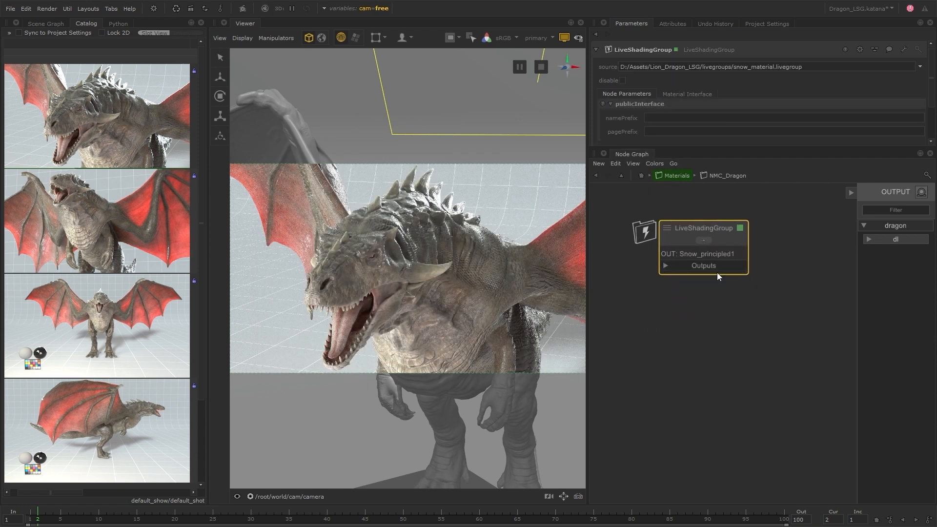
# Step: Add a second LiveShadingGroup below the snow one and set its source to D:/Assets/Lion_Dragon_LSG/livegroups/mask_LSG.livegroup
pyautogui.click(705, 316)
pyautogui.press('Tab')
pyautogui.press('Return')
pyautogui.click(659, 314)
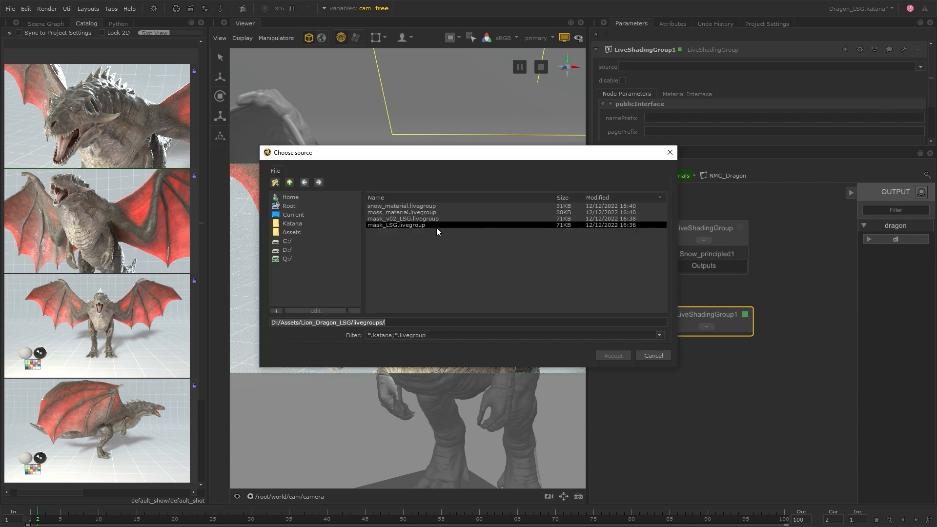
pyautogui.click(429, 225)
pyautogui.click(611, 354)
# Step: Add a dlLayeredMaterial node to the NMC_Dragon network, between the LiveShadingGroups and the material output
pyautogui.click(742, 322)
pyautogui.hotkey('alt', 'd')
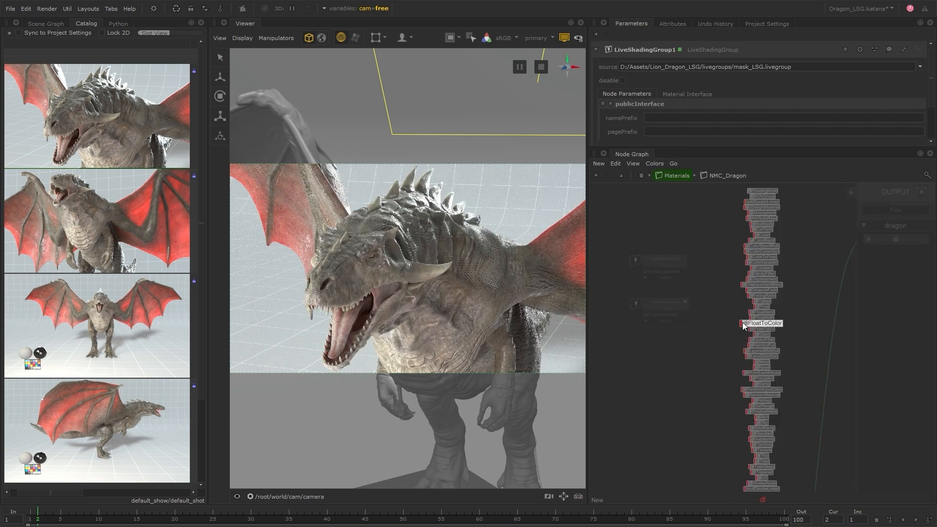
pyautogui.click(748, 257)
pyautogui.click(762, 377)
pyautogui.moveTo(634, 240); pyautogui.dragTo(790, 413)
pyautogui.scroll(-4, 739, 251)
# Step: Wire snow to Top Layer, mask float to Top Mask and dlPrincipled to Middle Layer of dlLayeredMaterial, and feed its outColor to the dragon's dl output
pyautogui.moveTo(756, 307); pyautogui.dragTo(755, 252, button='middle')
pyautogui.moveTo(754, 253); pyautogui.dragTo(708, 267)
pyautogui.click(778, 343)
pyautogui.scroll(4, 783, 374)
pyautogui.moveTo(765, 370); pyautogui.dragTo(711, 310)
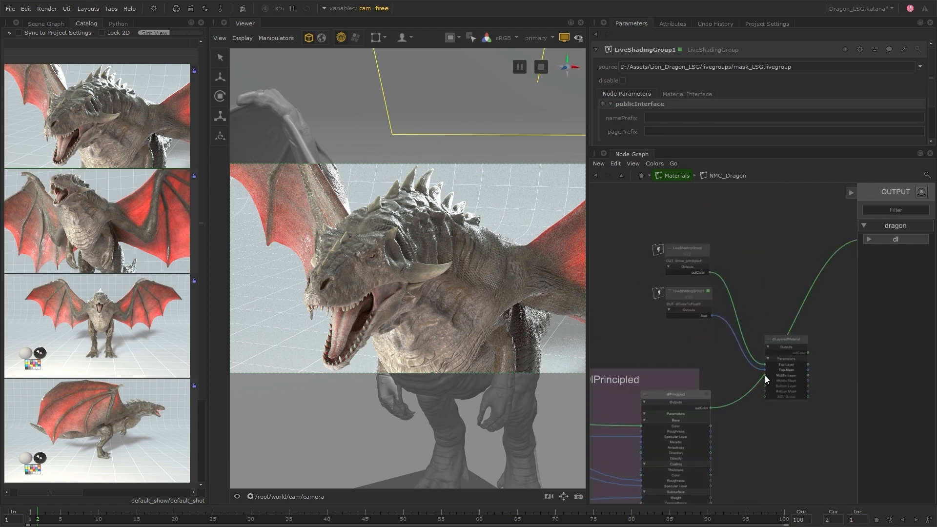
pyautogui.moveTo(765, 375); pyautogui.dragTo(807, 352)
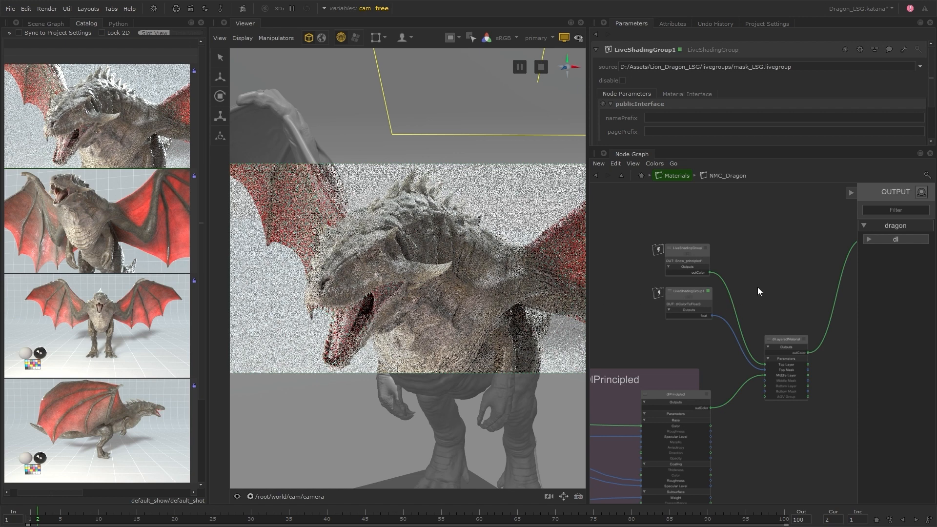
# Step: Enter the mask LiveShadingGroup, examine its locked contents in a widened node graph, and return to NMC_Dragon
pyautogui.scroll(3, 678, 262)
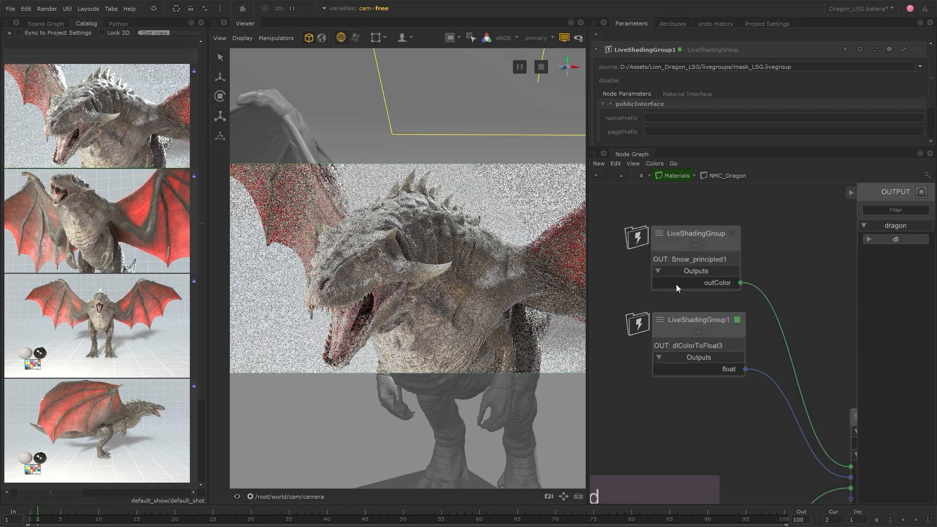
pyautogui.keyDown('ctrl'); pyautogui.middleClick(698, 331); pyautogui.keyUp('ctrl')
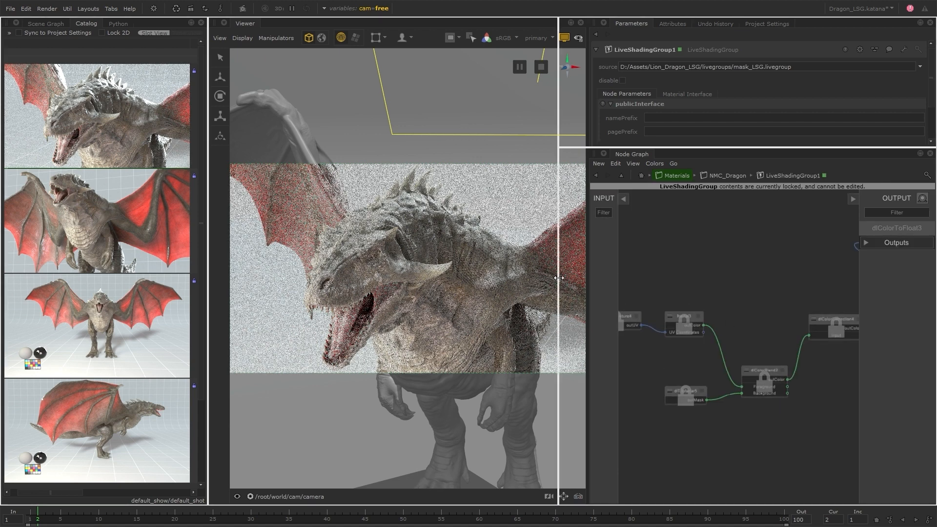
pyautogui.moveTo(584, 278); pyautogui.dragTo(486, 293)
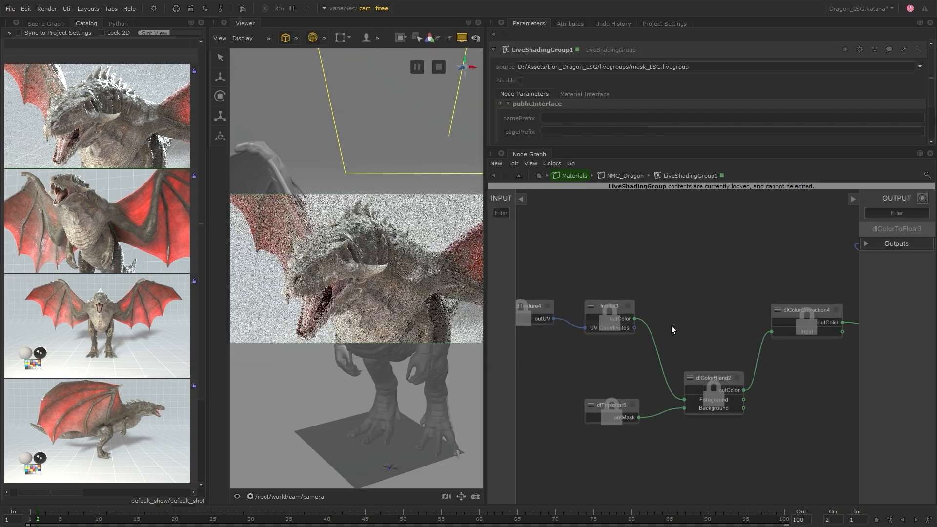
pyautogui.scroll(-3, 709, 317)
pyautogui.moveTo(709, 317); pyautogui.dragTo(672, 327, button='middle')
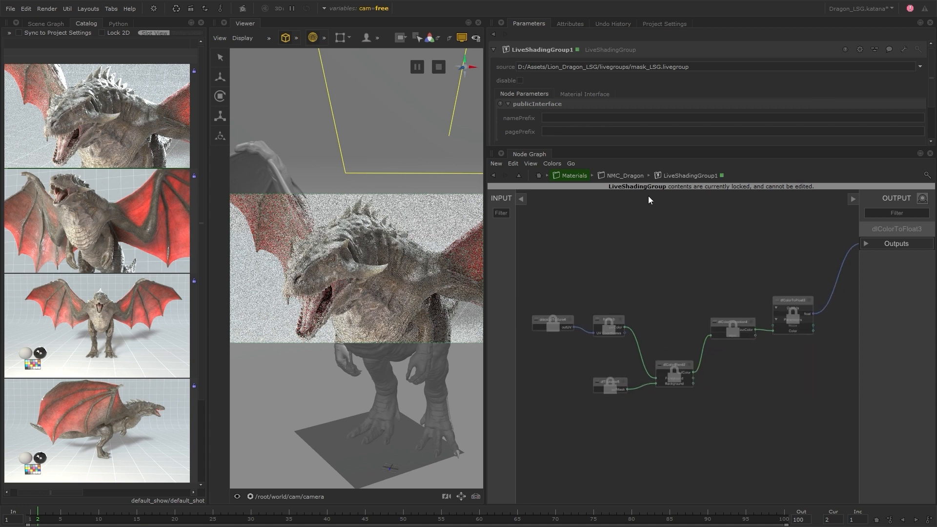
pyautogui.click(634, 176)
# Step: Make the contents of the mask LiveShadingGroup editable and enter the group
pyautogui.rightClick(660, 314)
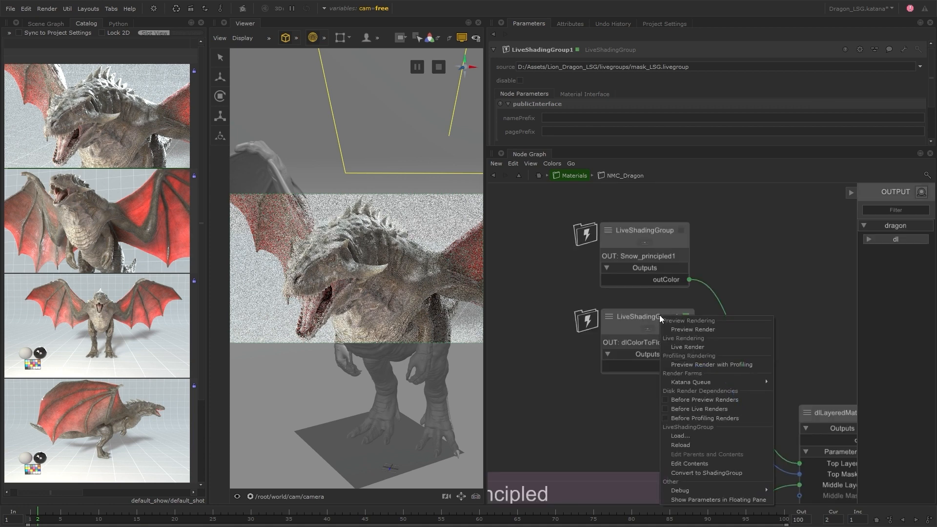
pyautogui.click(715, 463)
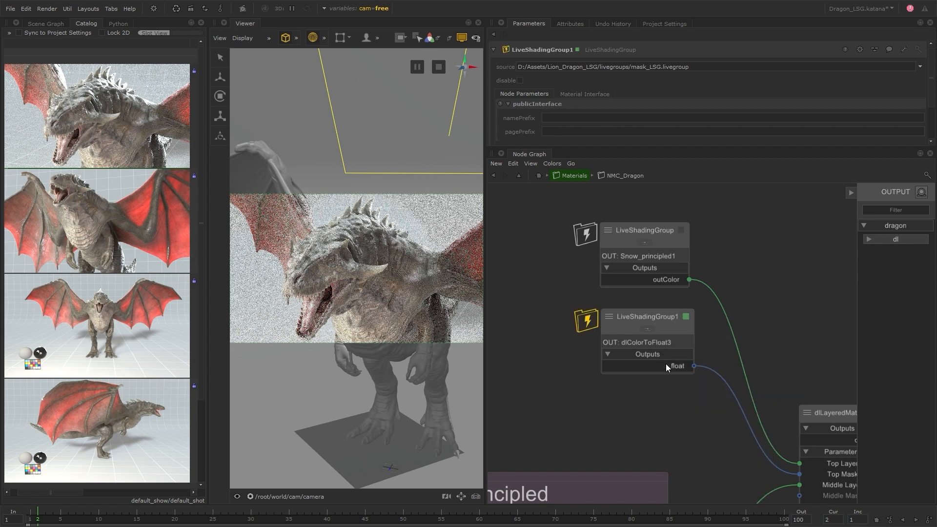
pyautogui.click(649, 330)
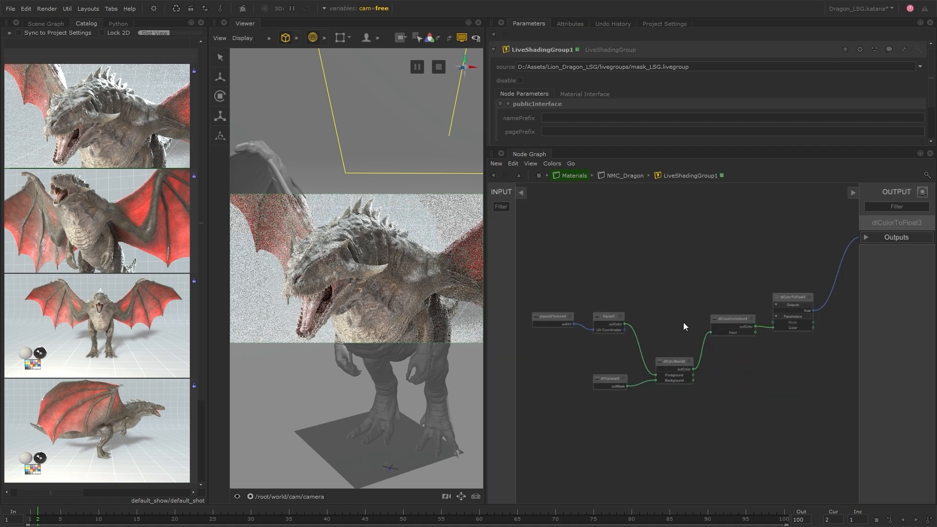
# Step: Set the mask network's dlColorCorrection4 Exposure to about -0.94 and Contrast to about 1.39, with the parameters area enlarged
pyautogui.click(746, 318)
pyautogui.moveTo(751, 147); pyautogui.dragTo(743, 254)
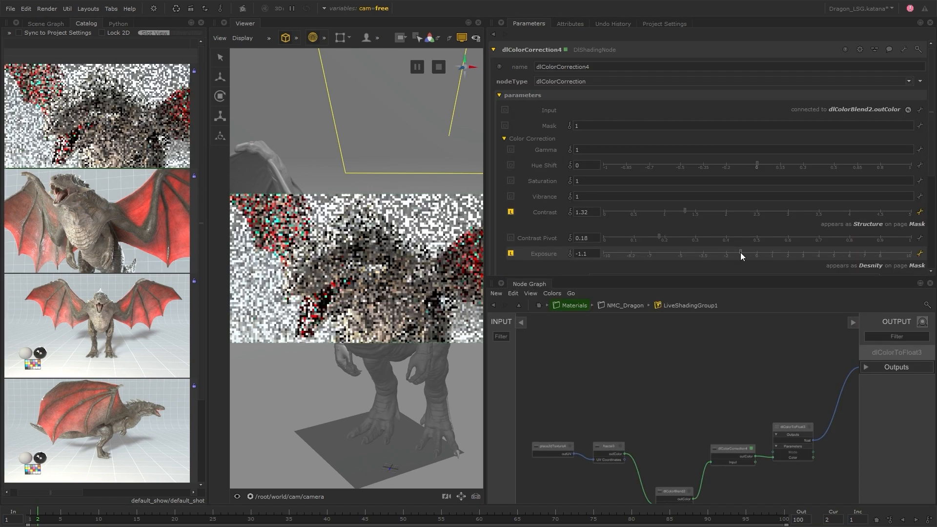
pyautogui.moveTo(685, 212); pyautogui.dragTo(689, 215)
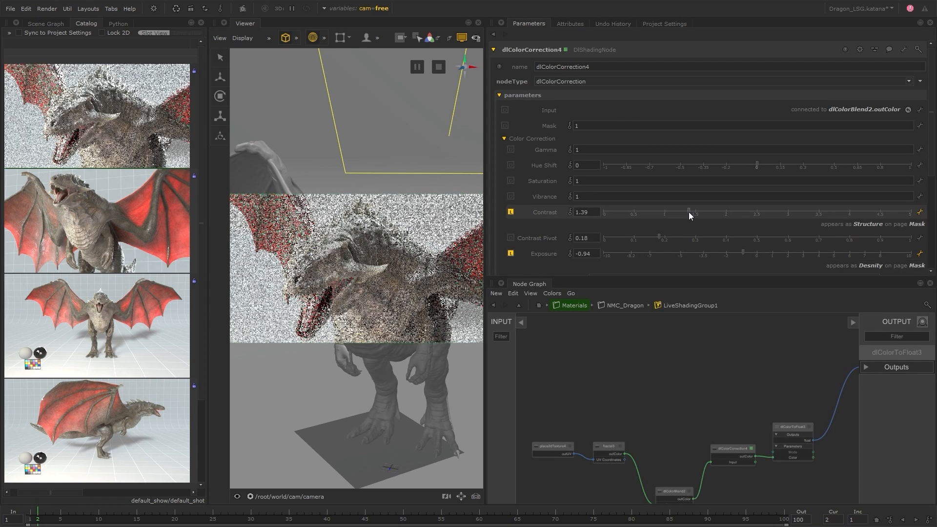
# Step: In NMC_Dragon's material interface, set the Mask page's Desnity to about 0.42 and Structure to about 1.76
pyautogui.click(643, 305)
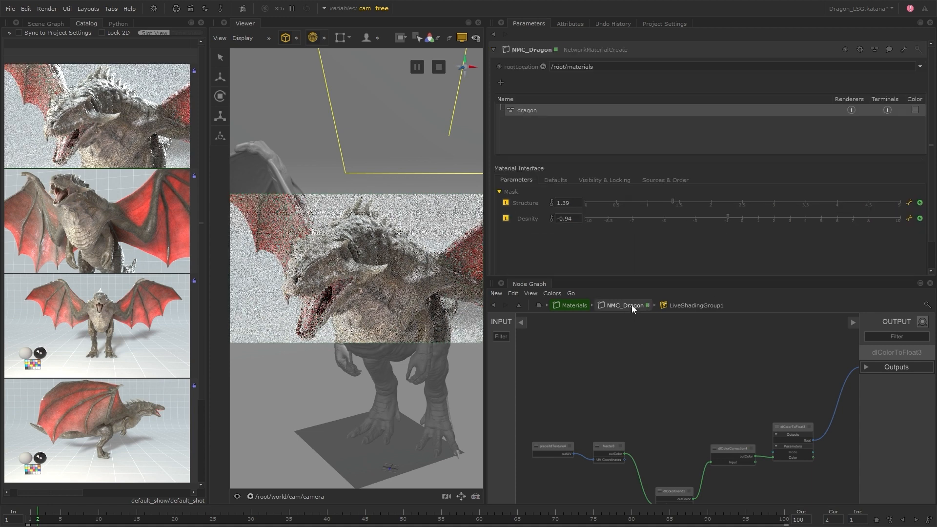
pyautogui.moveTo(745, 218); pyautogui.dragTo(748, 218)
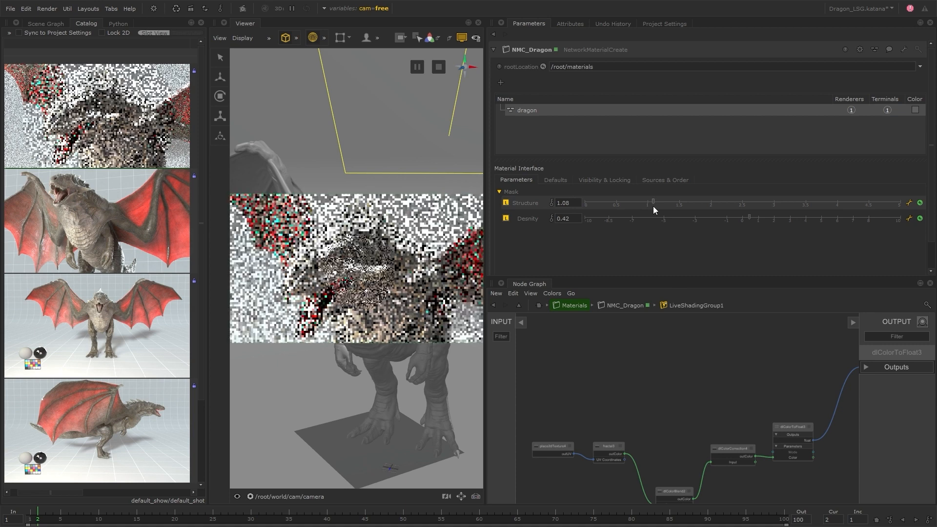
pyautogui.moveTo(653, 201); pyautogui.dragTo(696, 201)
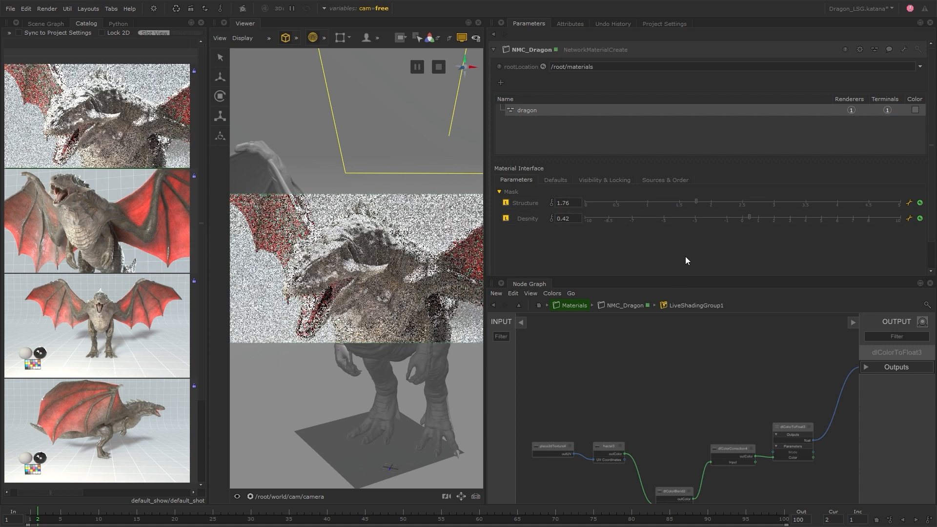
# Step: Publish and finish editing the mask LiveShadingGroup as mask_LSG_dragon.livegroup in D:/Assets/Lion_Dragon_LSG/livegroups
pyautogui.click(640, 307)
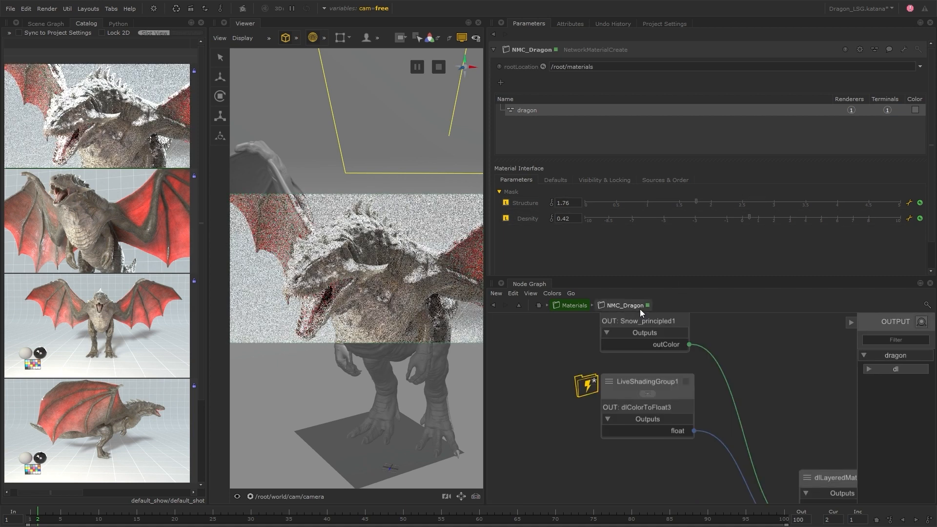
pyautogui.rightClick(662, 385)
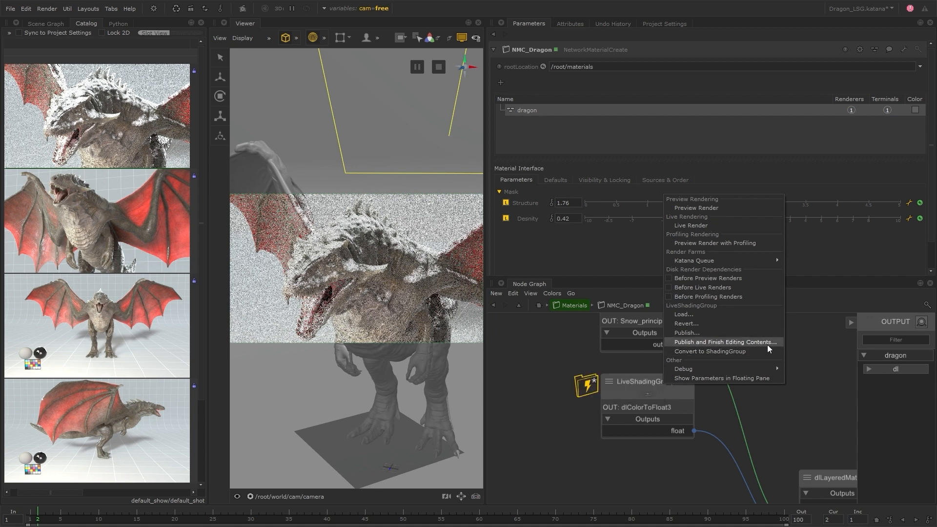
pyautogui.click(780, 343)
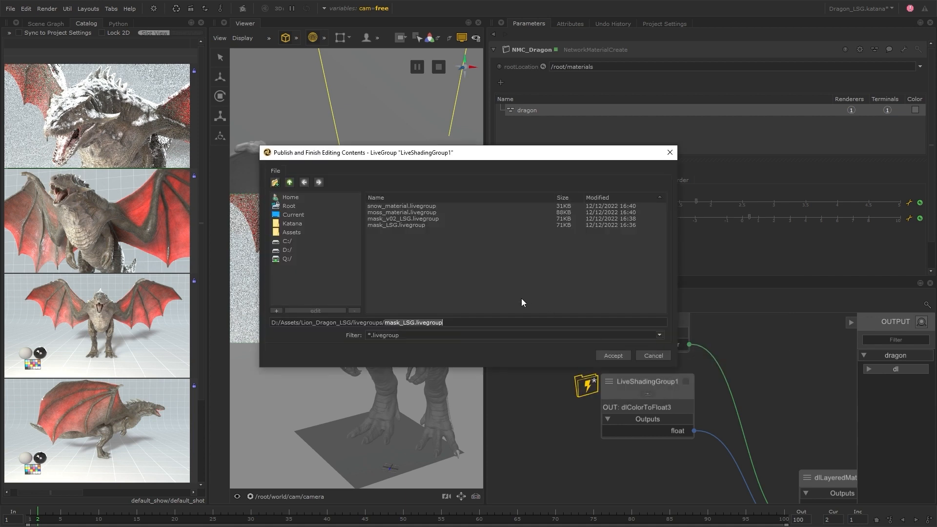
pyautogui.click(415, 322)
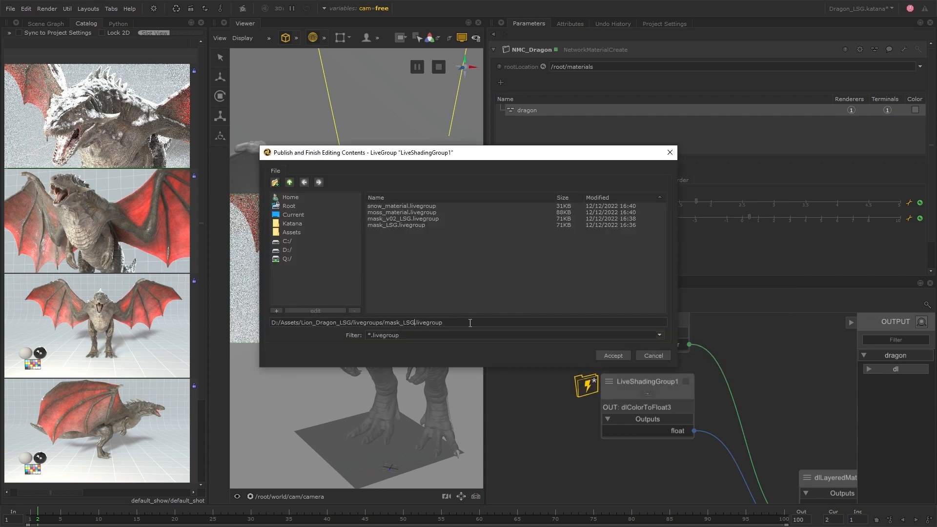
pyautogui.write('_dragon')
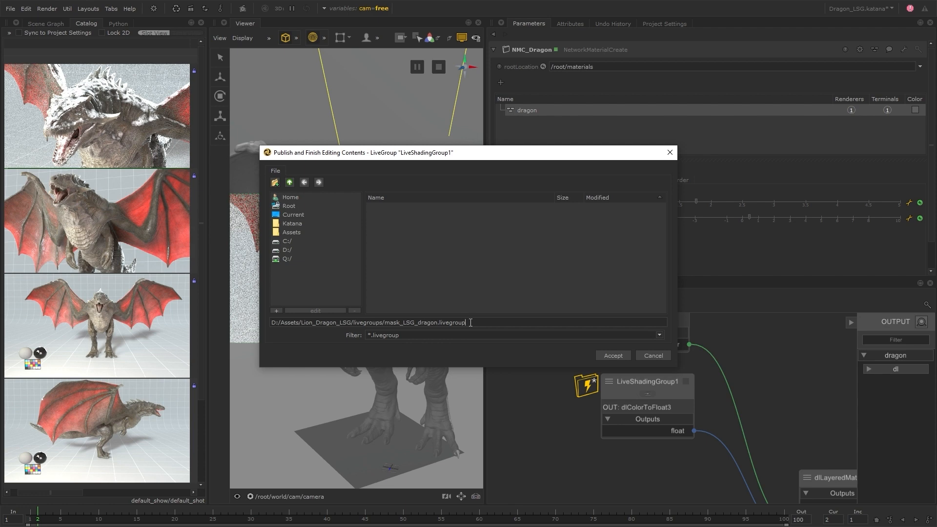
pyautogui.click(613, 355)
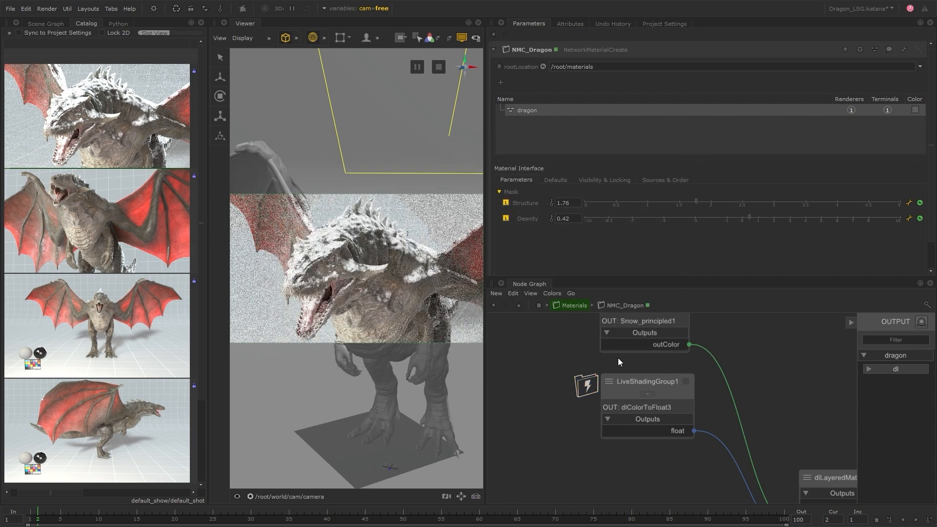
# Step: Set the source of the dragon's mask LiveShadingGroup back to D:/Assets/Lion_Dragon_LSG/livegroups/mask_LSG.livegroup
pyautogui.click(686, 382)
pyautogui.click(927, 66)
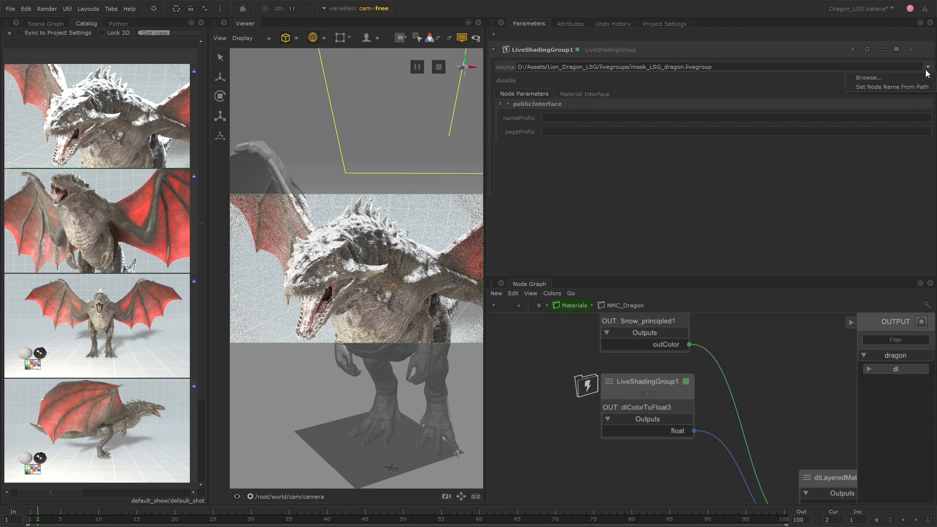
pyautogui.click(885, 78)
pyautogui.click(404, 232)
pyautogui.click(613, 355)
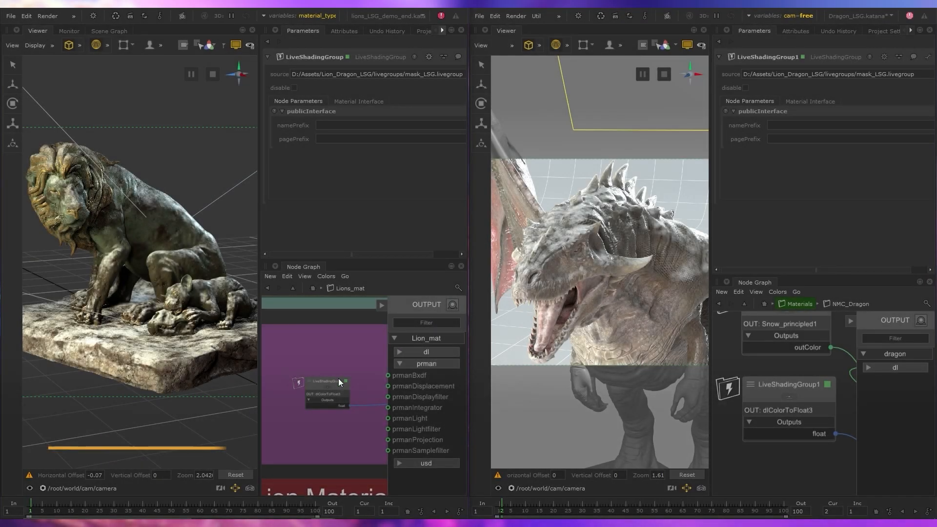
# Step: In the lion project, make the mask LiveShadingGroup in Lions_mat editable and enter the group
pyautogui.rightClick(338, 380)
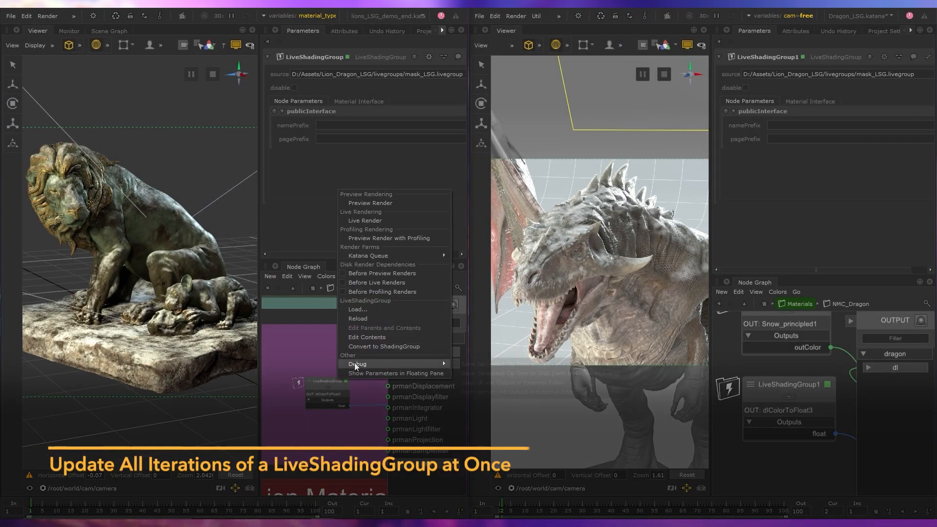
pyautogui.click(374, 338)
pyautogui.click(330, 386)
pyautogui.moveTo(353, 381); pyautogui.dragTo(283, 362, button='middle')
# Step: Set Contrast to about 1.57 and Exposure to about 1.8 on the lion mask's dlColorCorrection node
pyautogui.click(358, 360)
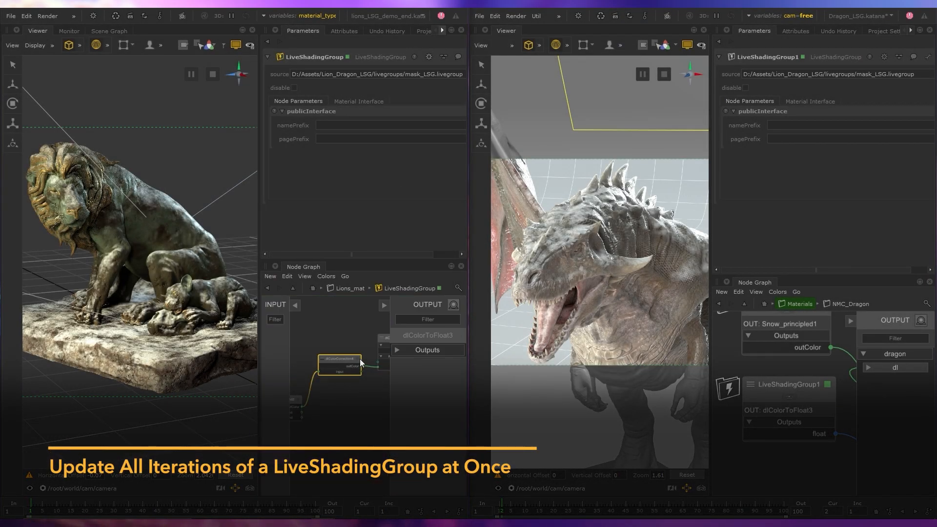
pyautogui.click(318, 148)
pyautogui.scroll(-1, 319, 154)
pyautogui.moveTo(400, 189); pyautogui.dragTo(407, 189)
pyautogui.moveTo(414, 230)
pyautogui.mouseDown()
pyautogui.moveTo(437, 230)
pyautogui.moveTo(429, 230)
pyautogui.mouseUp()
pyautogui.moveTo(405, 189); pyautogui.dragTo(404, 189)
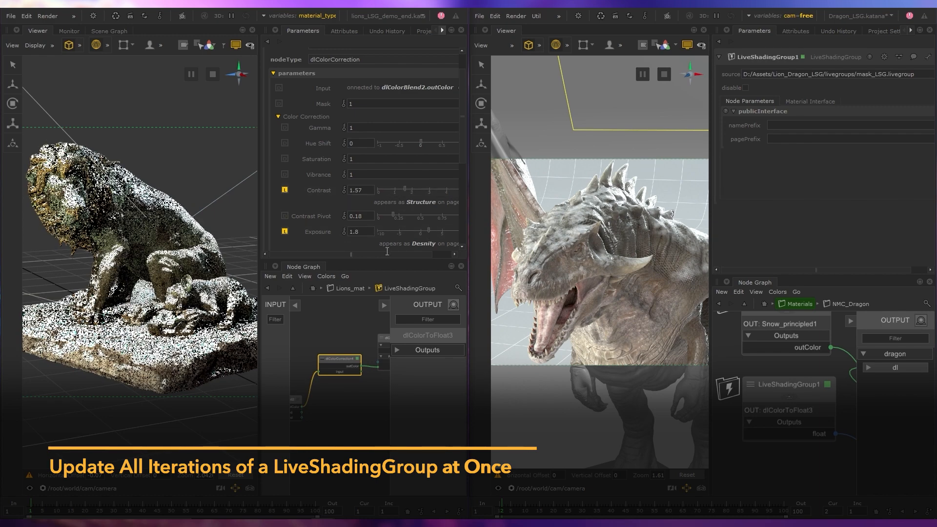
# Step: Return to Lions_mat, then publish and finish editing the mask LiveShadingGroup, overwriting the existing mask_LSG.livegroup
pyautogui.click(354, 289)
pyautogui.rightClick(334, 379)
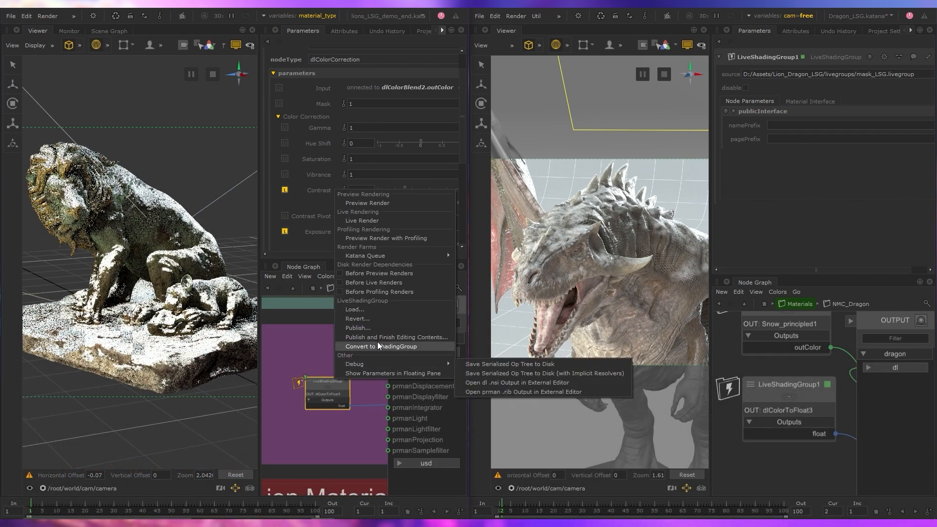
pyautogui.click(376, 341)
pyautogui.click(608, 347)
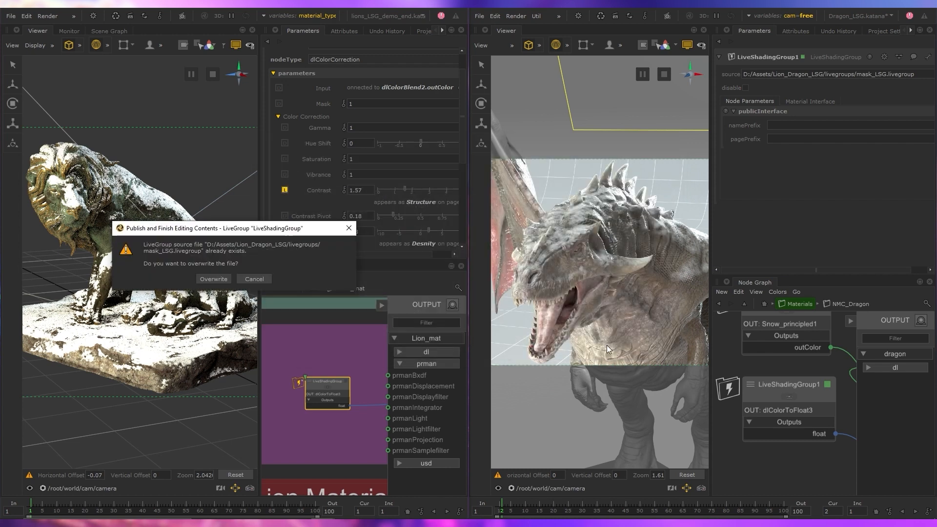
pyautogui.click(225, 279)
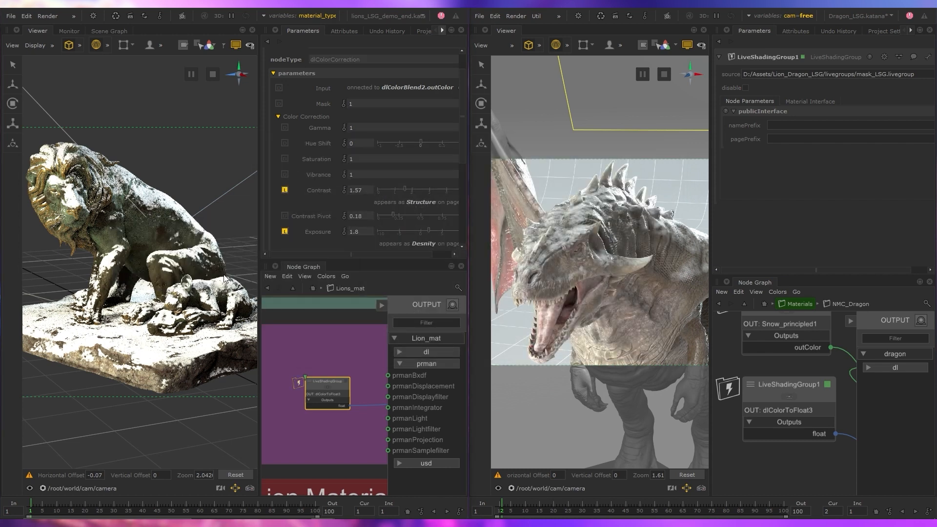
# Step: Flush the caches in the dragon project to reload the republished mask livegroup
pyautogui.click(342, 354)
pyautogui.click(602, 17)
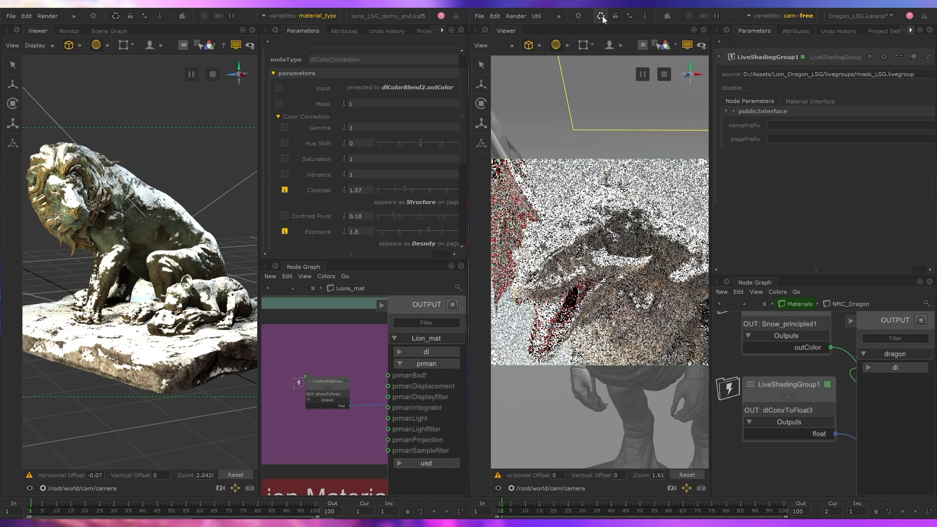